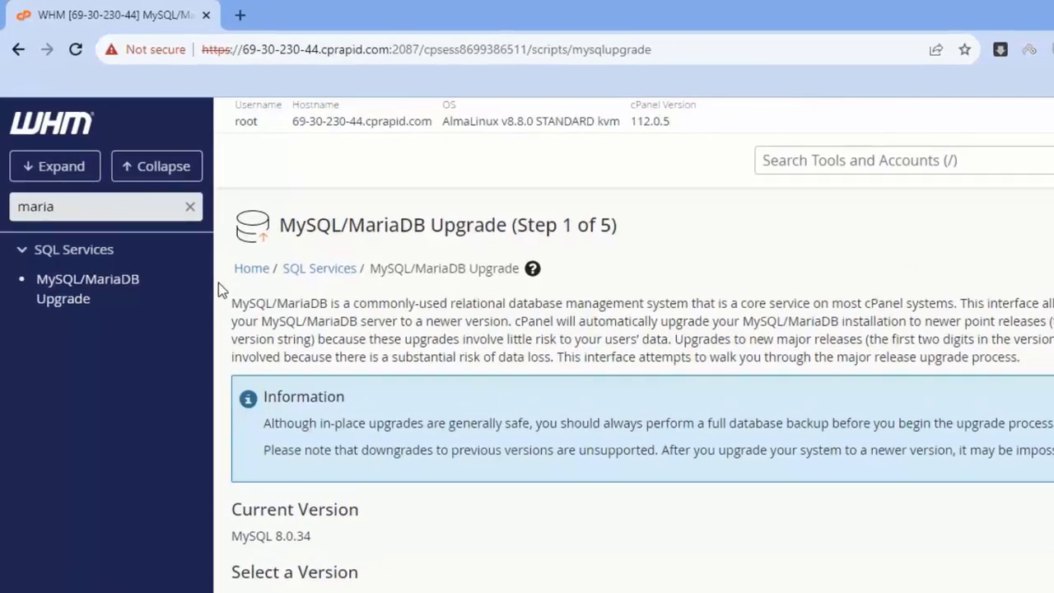
# - Clear the 'maria' filter from the sidebar tool search so all tools are listed
pyautogui.click(163, 178)
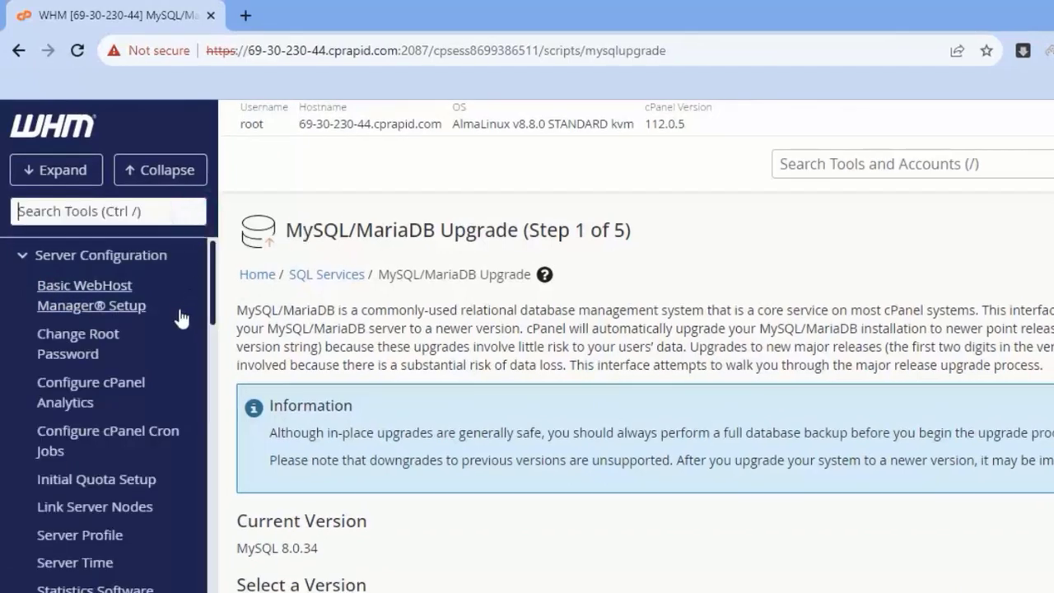
pyautogui.scroll(-1, 206, 330)
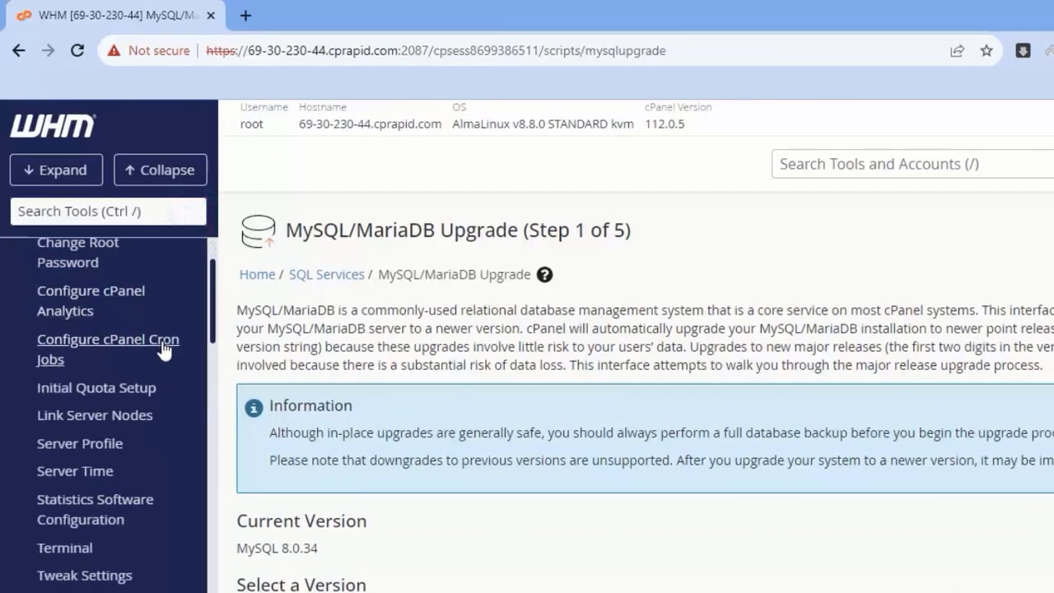
# - Launch the root Terminal under Server Configuration and accept its caution warning
pyautogui.click(71, 548)
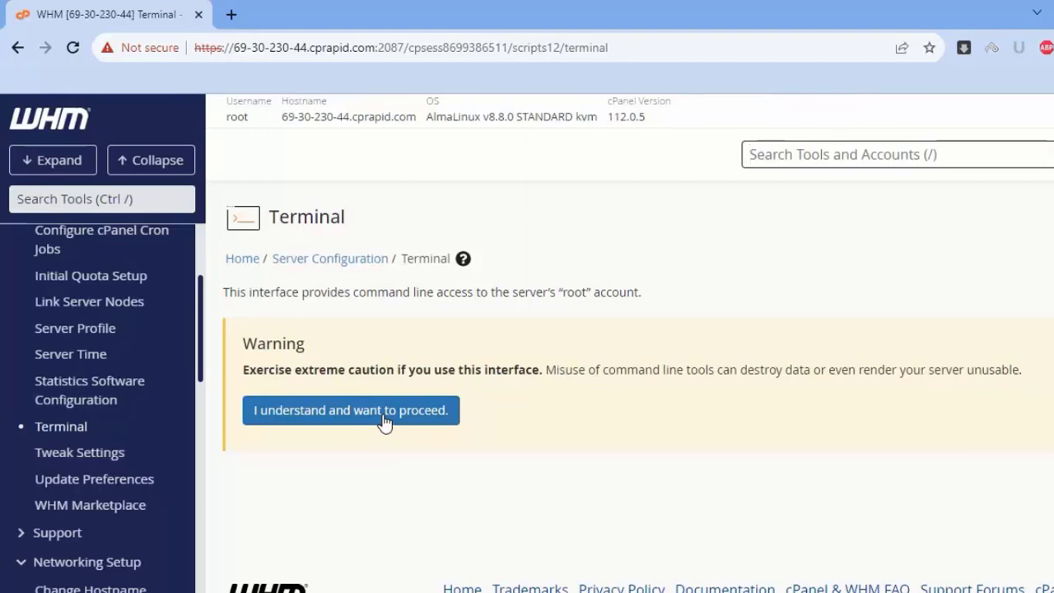
pyautogui.click(384, 422)
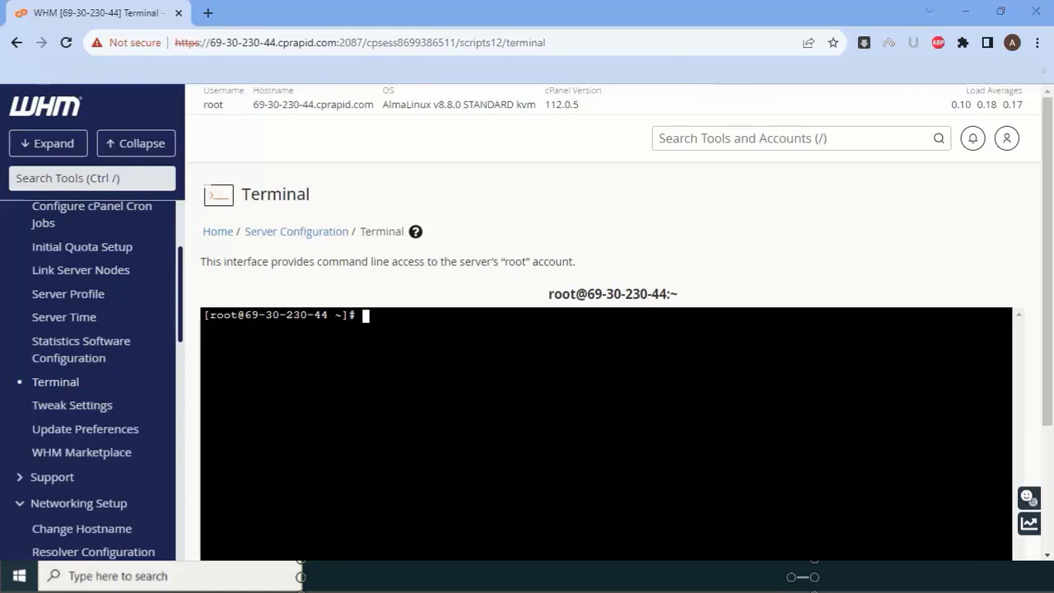
# - Paste and run the csf download and install.sh commands until 'Installation Completed' appears
pyautogui.click(406, 362)
pyautogui.click(383, 337)
pyautogui.rightClick(371, 434)
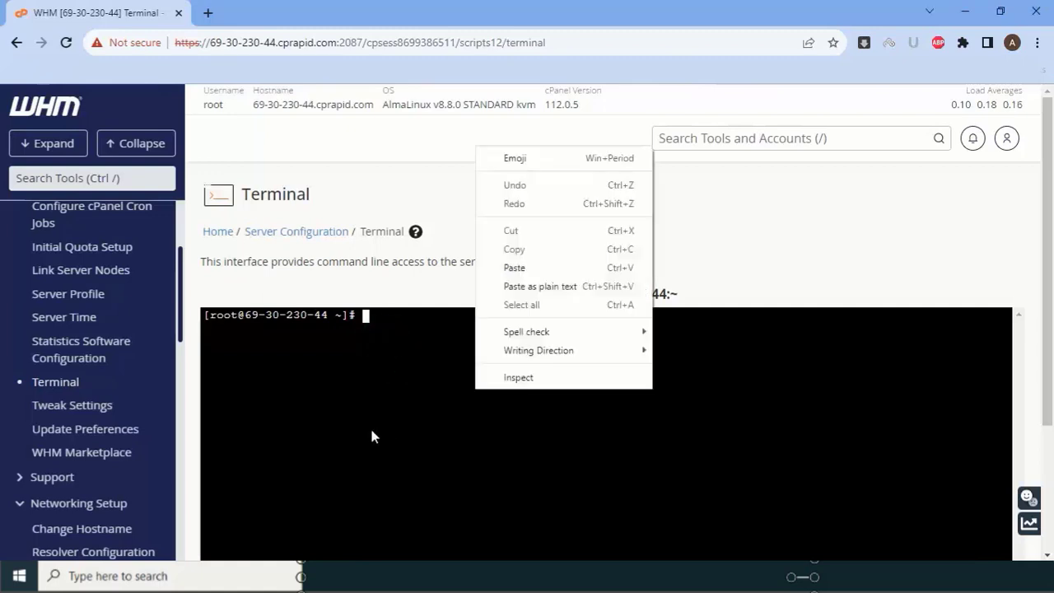
pyautogui.click(515, 268)
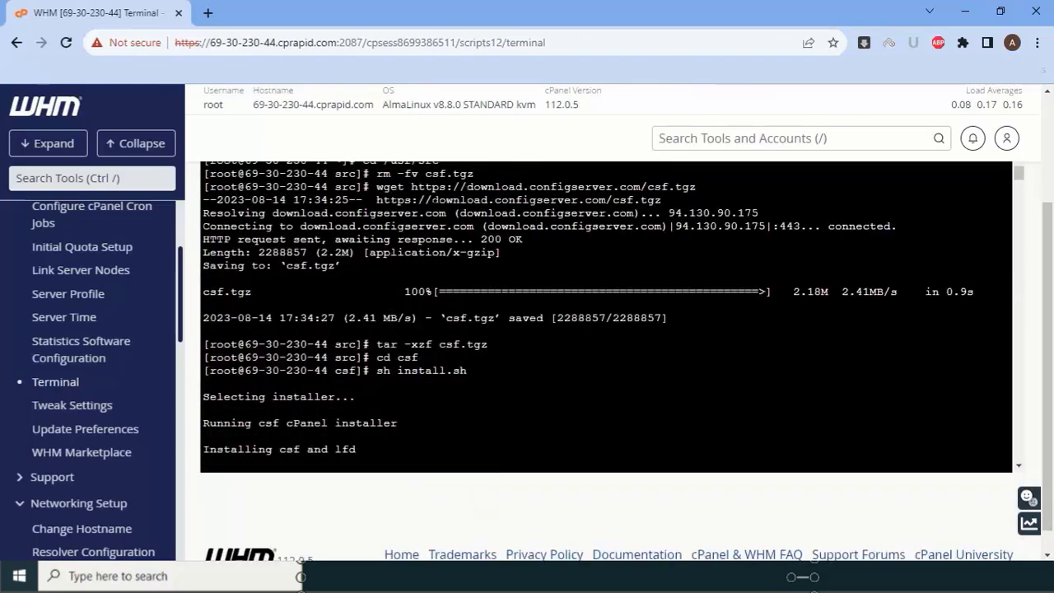
pyautogui.scroll(1, 606, 354)
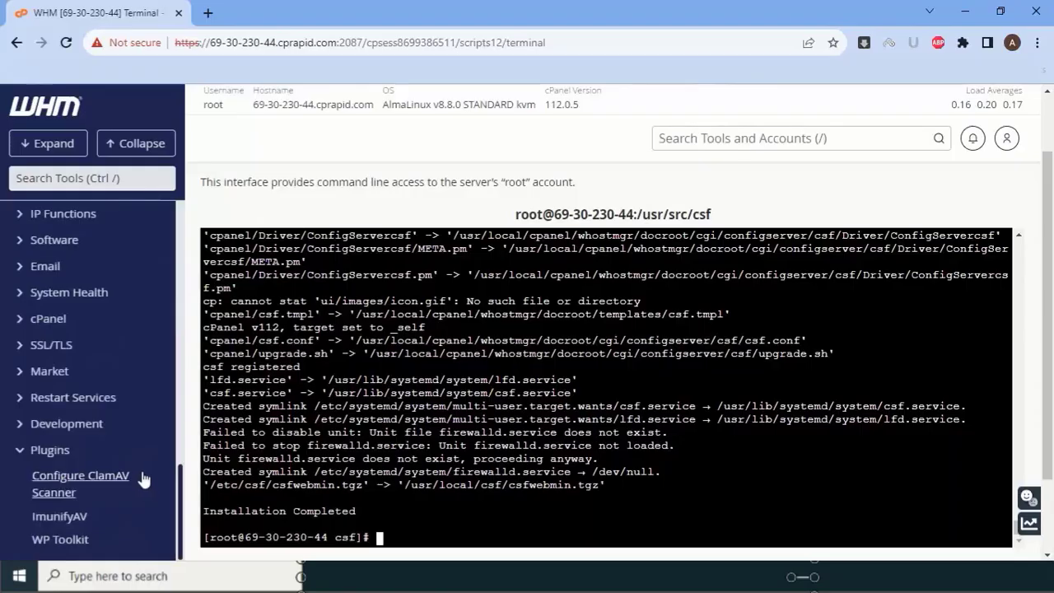
# - Go back to the WHM home dashboard using the sidebar logo
pyautogui.click(39, 114)
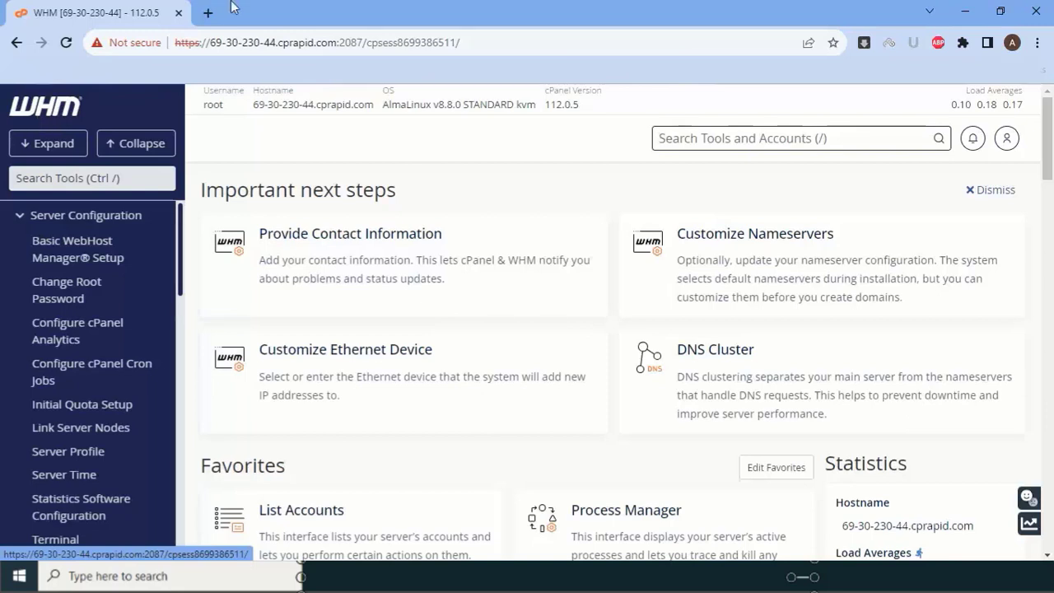
# - Filter the sidebar tools by 'restart' to reveal the Restart Services entries
pyautogui.scroll(-1, 181, 270)
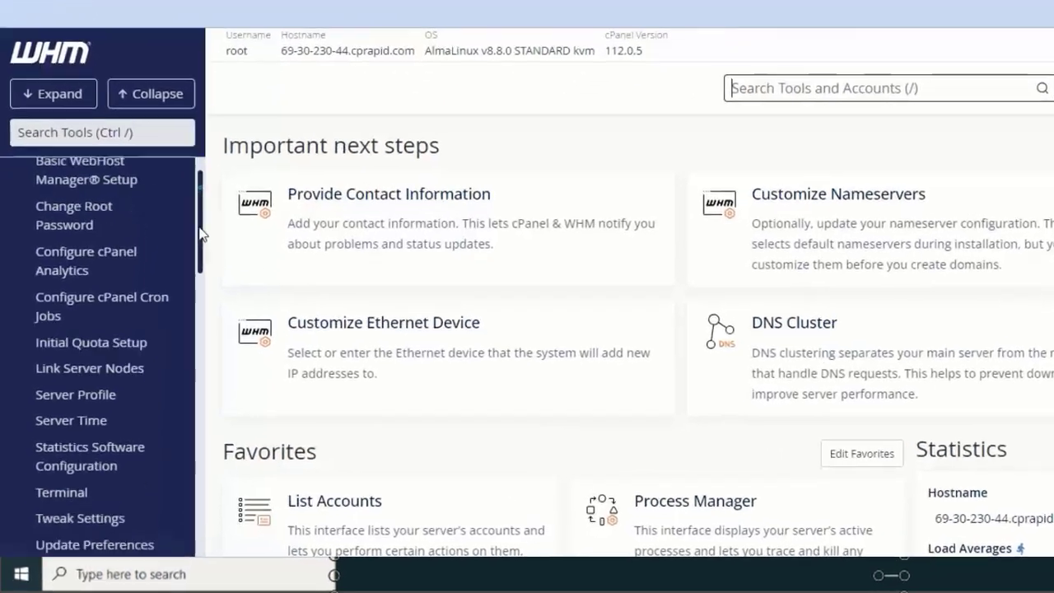
pyautogui.scroll(-10, 202, 235)
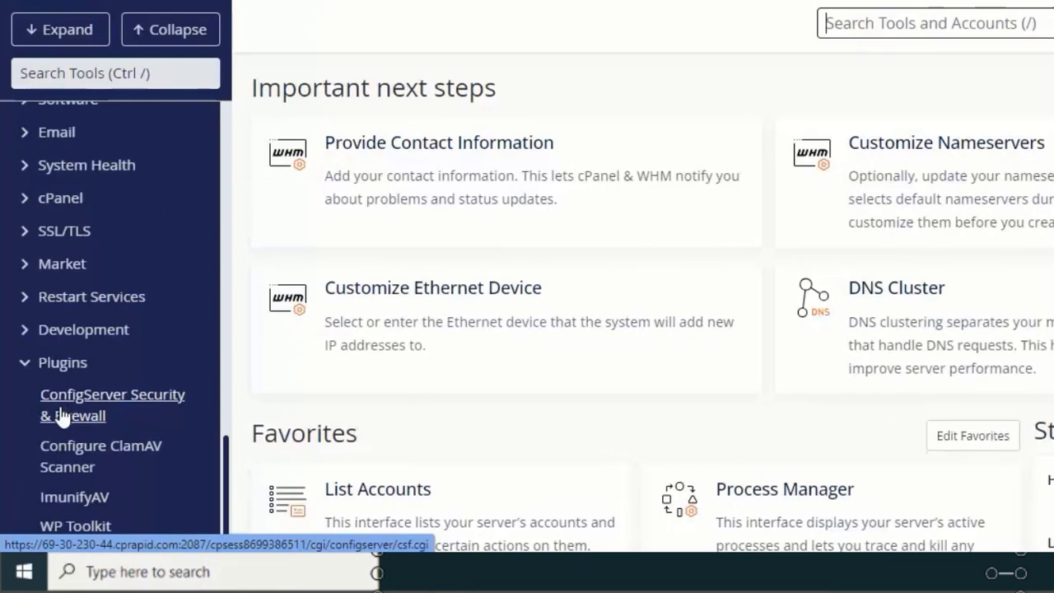
pyautogui.click(89, 69)
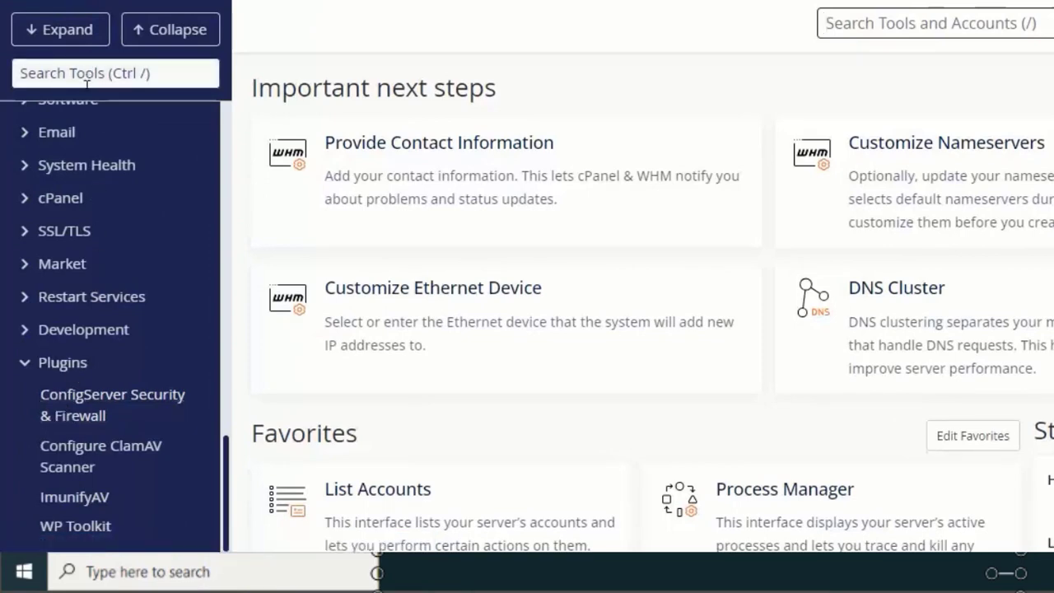
pyautogui.write('restart')
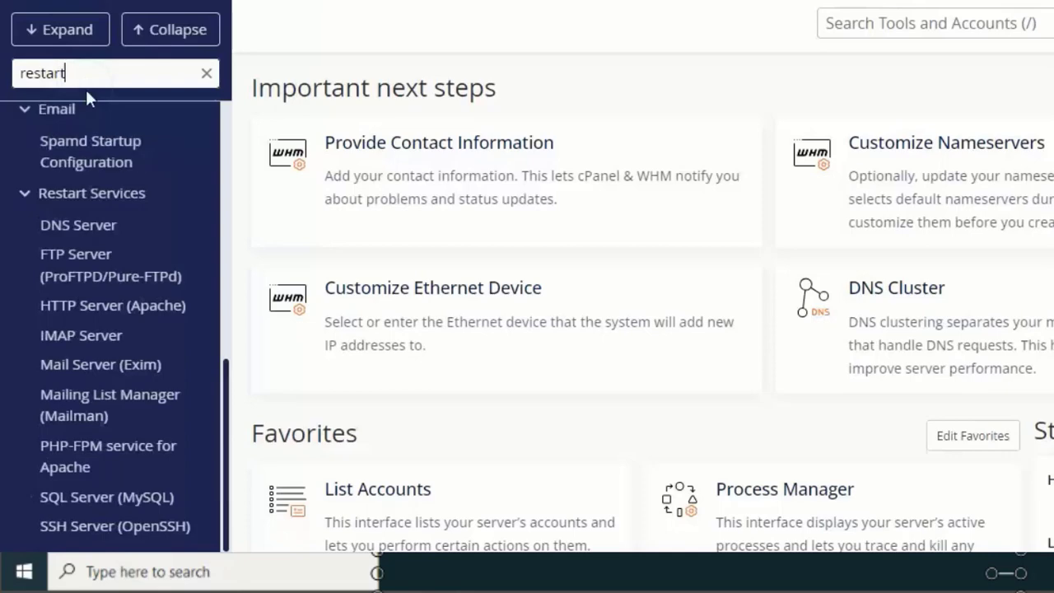
pyautogui.scroll(8, 131, 247)
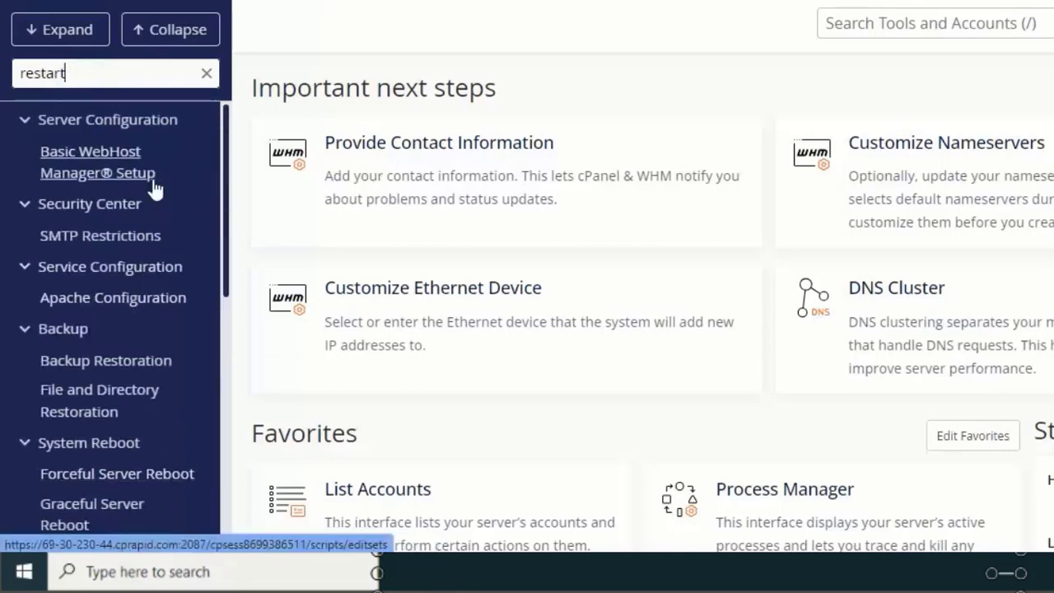
pyautogui.scroll(-8, 123, 247)
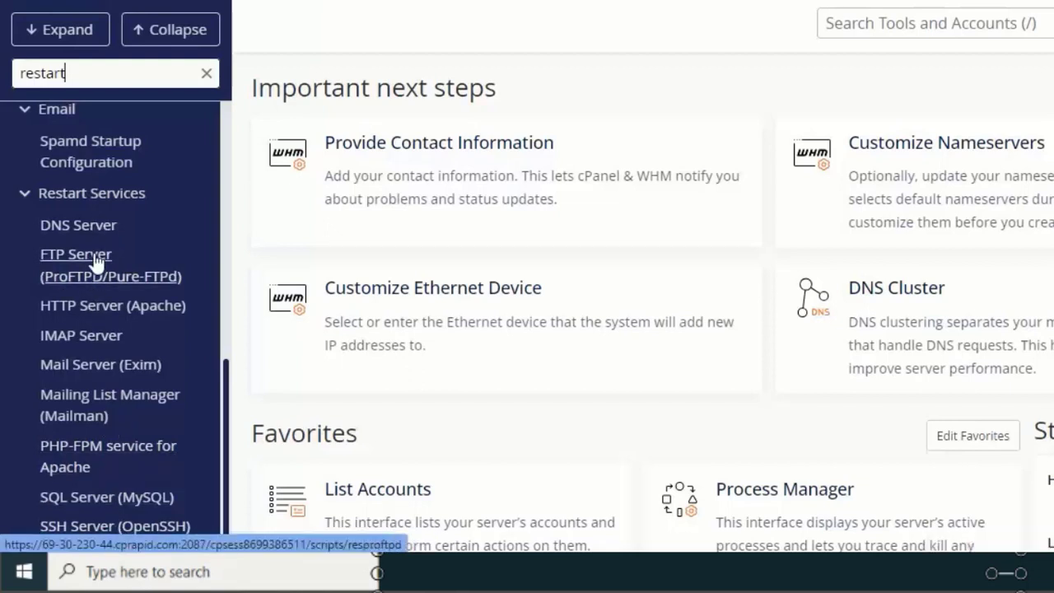
pyautogui.doubleClick(87, 73)
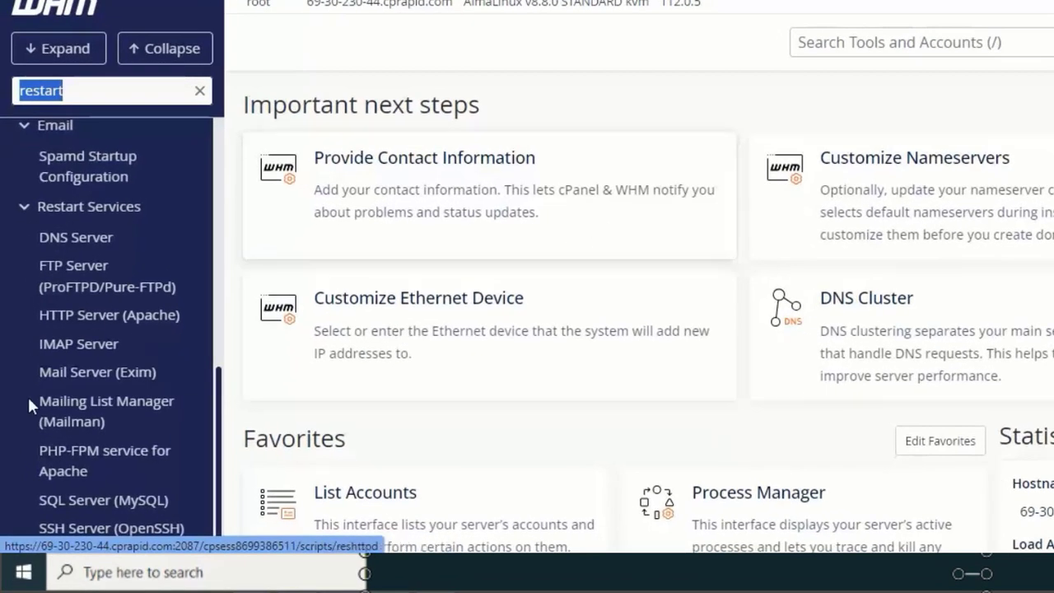
# - Restart Mail Server (Exim) until it reports 'exim restarted successfully'
pyautogui.click(76, 380)
pyautogui.click(76, 380)
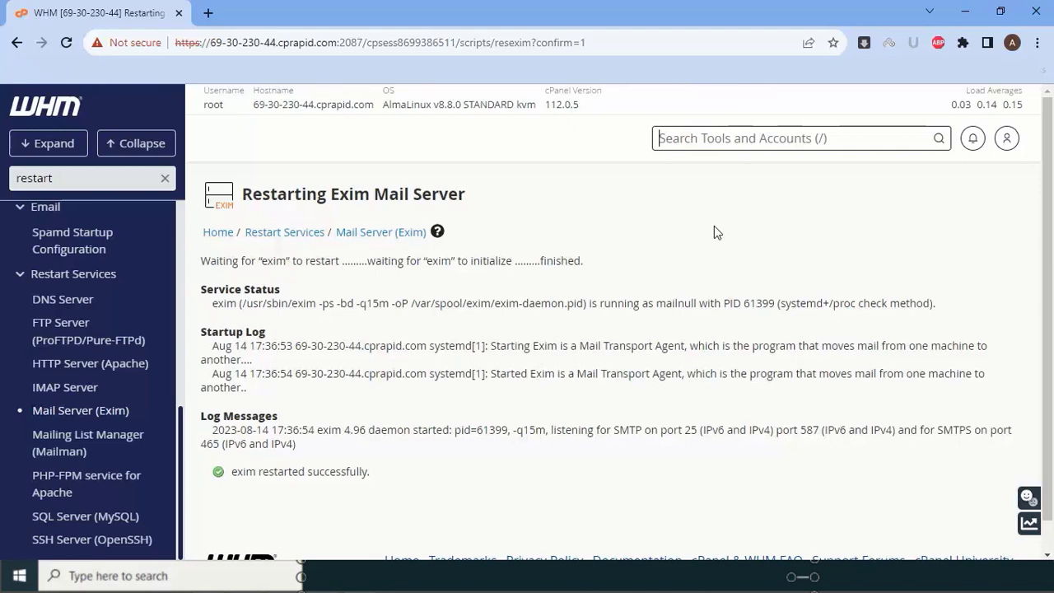
pyautogui.write('status')
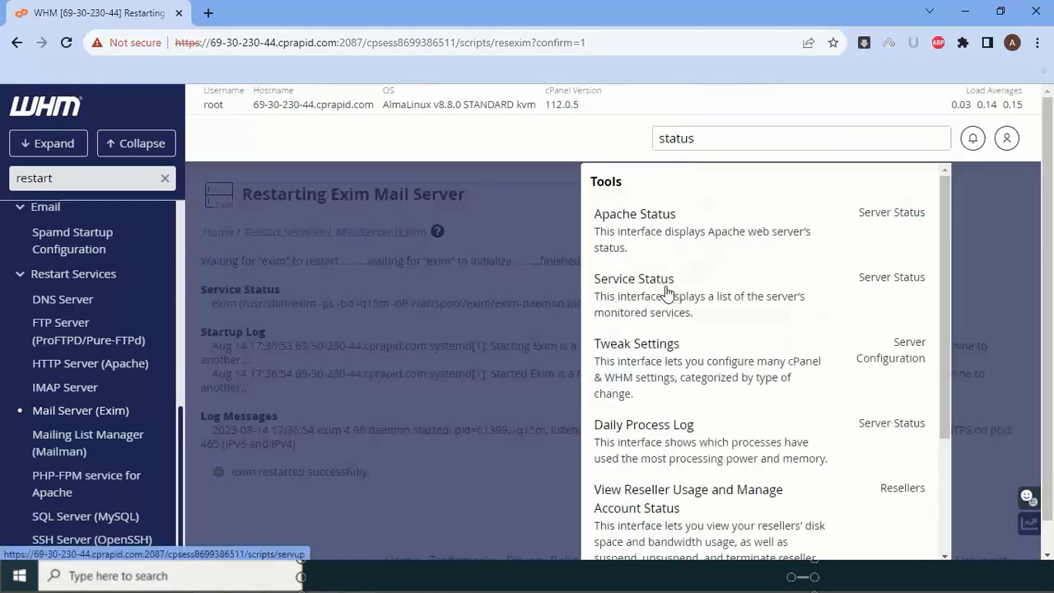
pyautogui.click(669, 295)
pyautogui.scroll(-4, 775, 273)
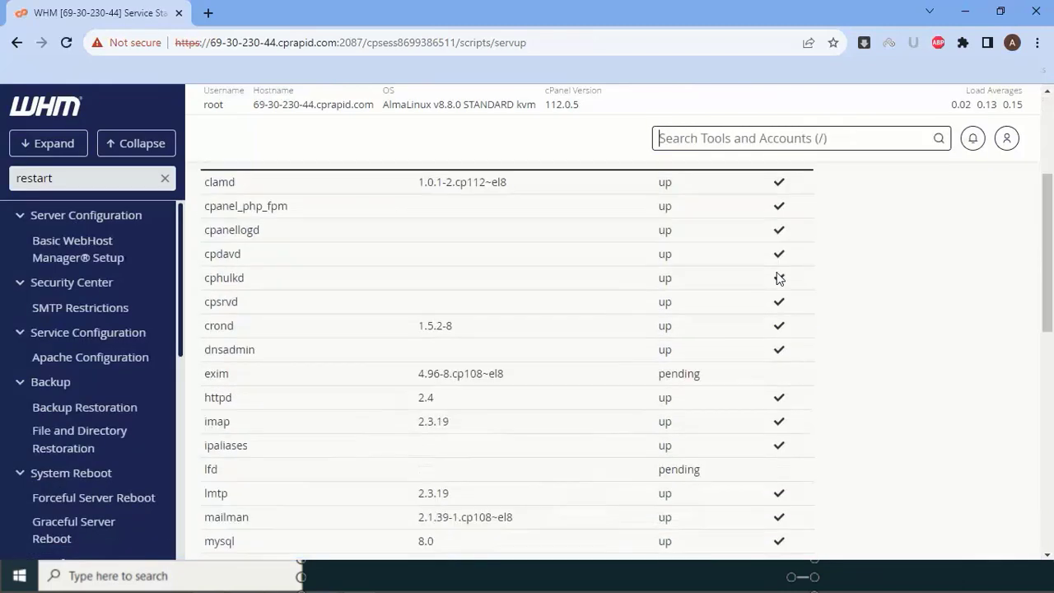
pyautogui.scroll(-2, 783, 313)
pyautogui.scroll(-3, 789, 374)
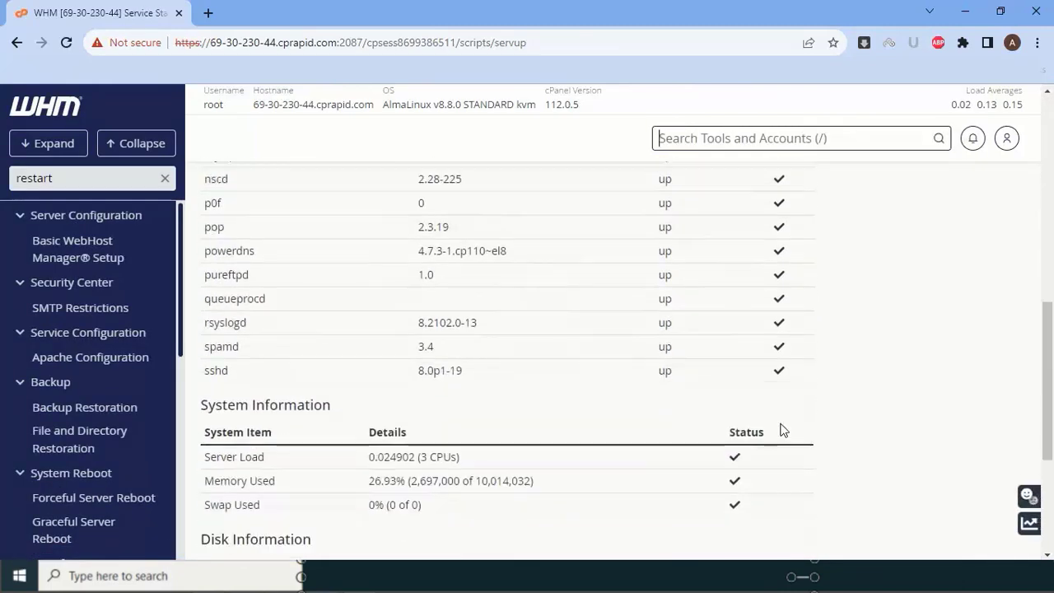
pyautogui.scroll(2, 751, 361)
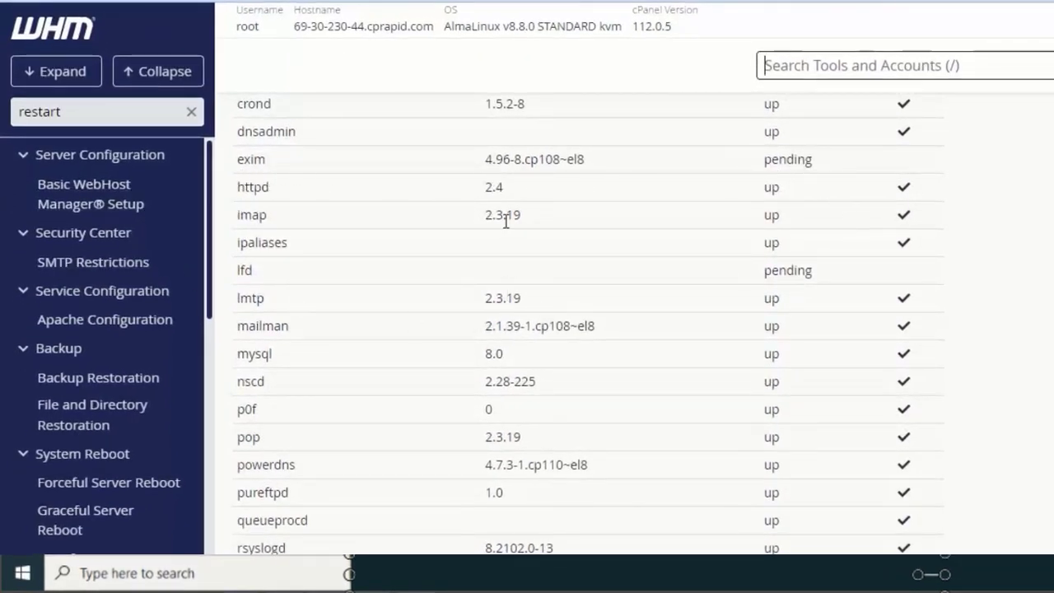
pyautogui.press('/')
pyautogui.scroll(-3, 506, 211)
pyautogui.scroll(2, 567, 252)
pyautogui.rightClick(568, 164)
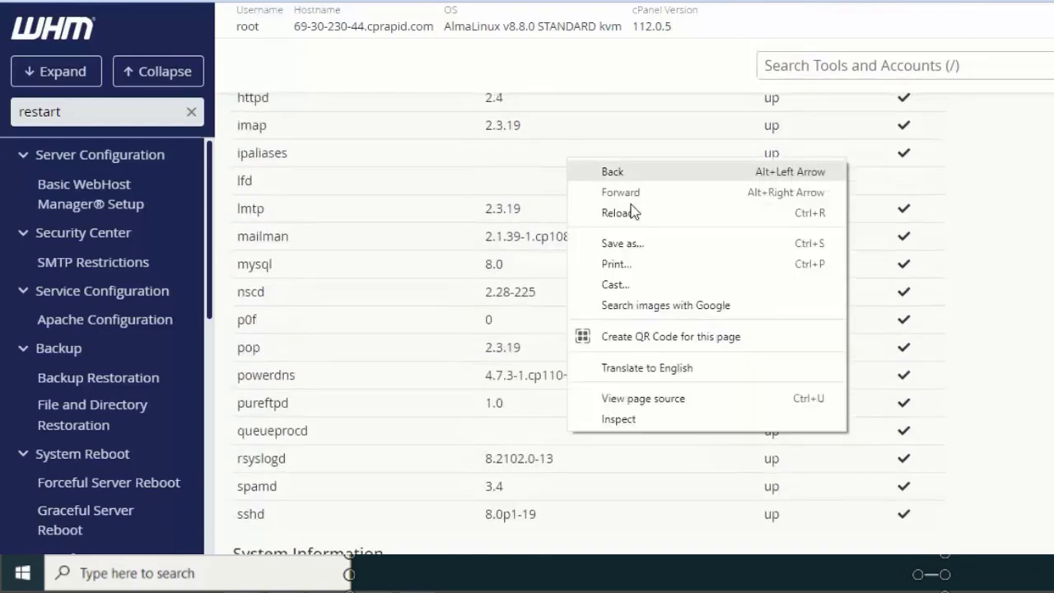
pyautogui.click(632, 207)
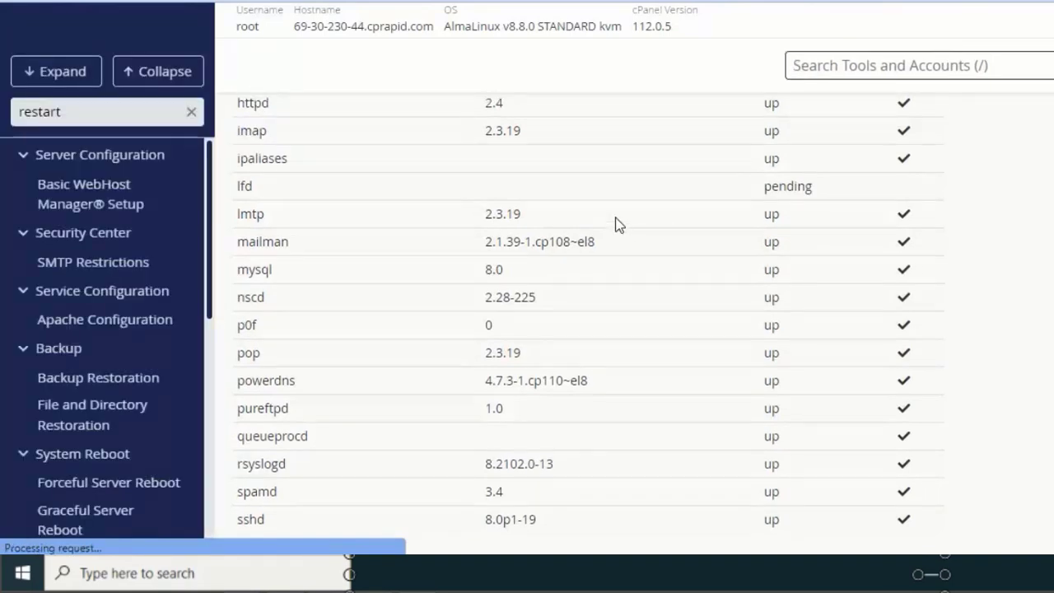
pyautogui.scroll(-5, 616, 219)
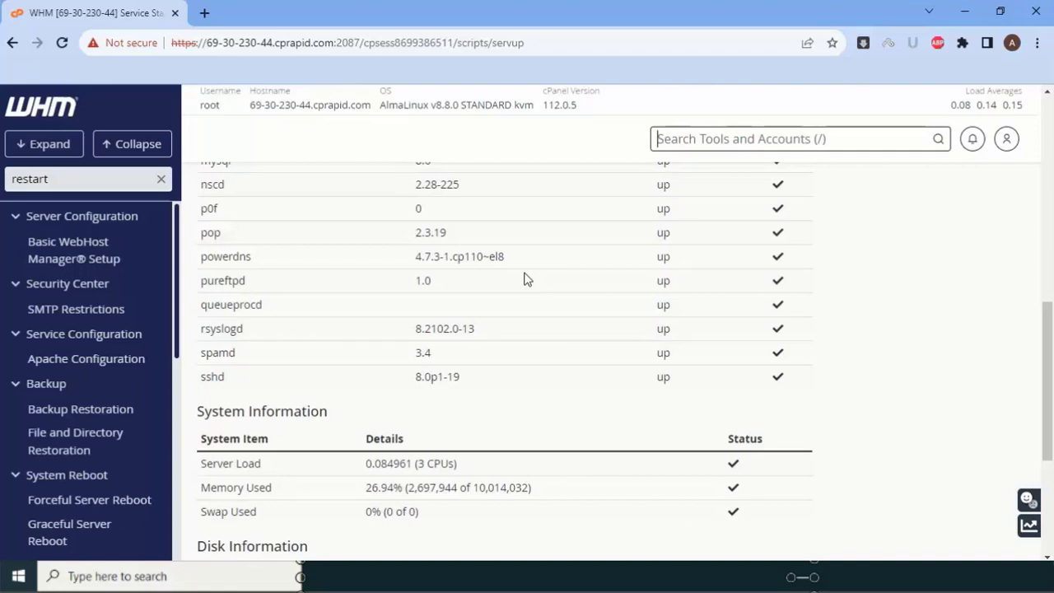
pyautogui.scroll(3, 527, 278)
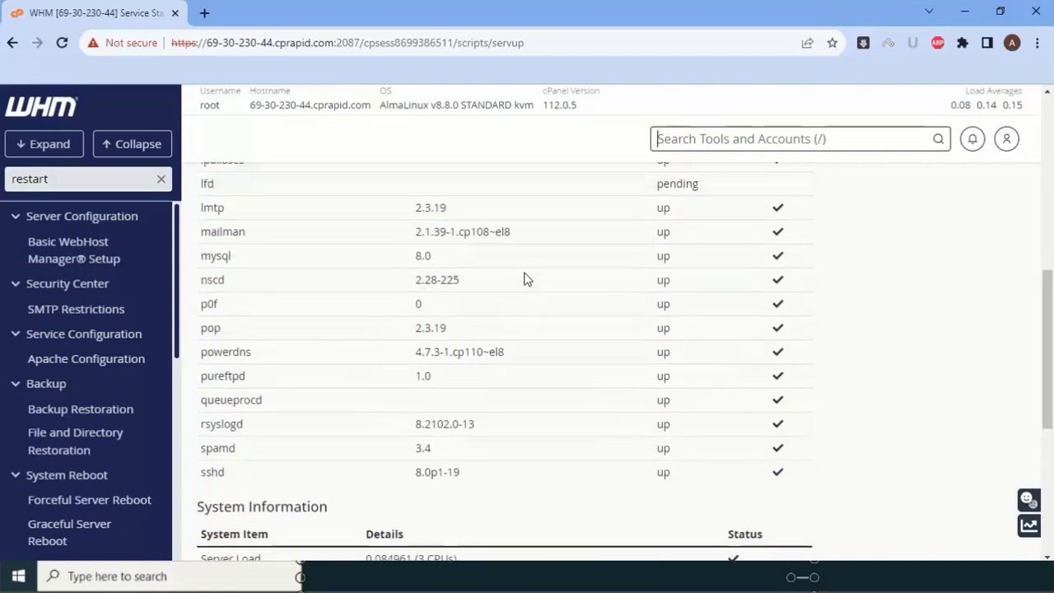
pyautogui.press('F5')
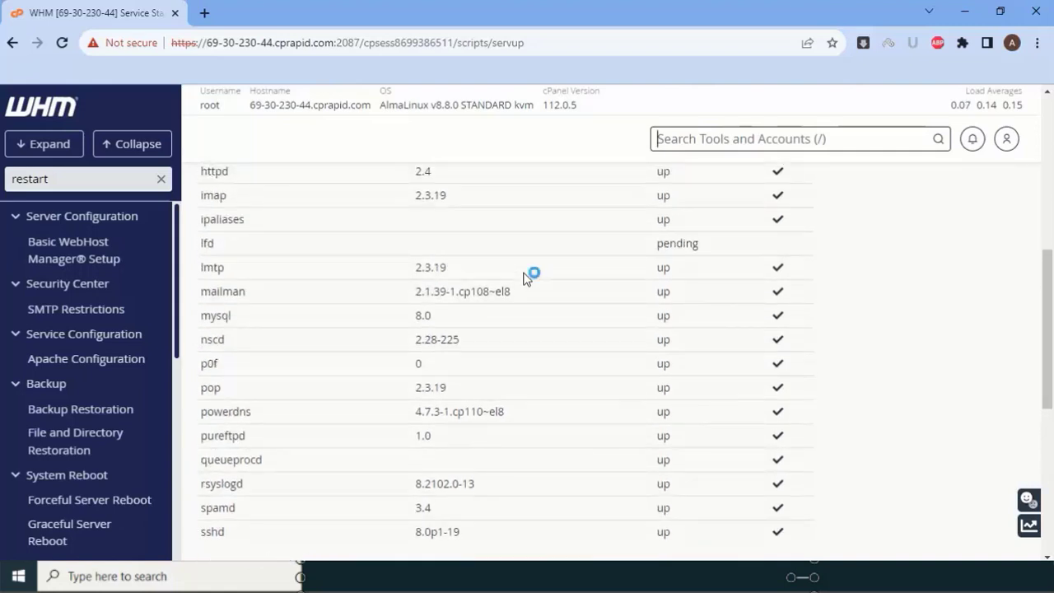
pyautogui.scroll(-4, 528, 279)
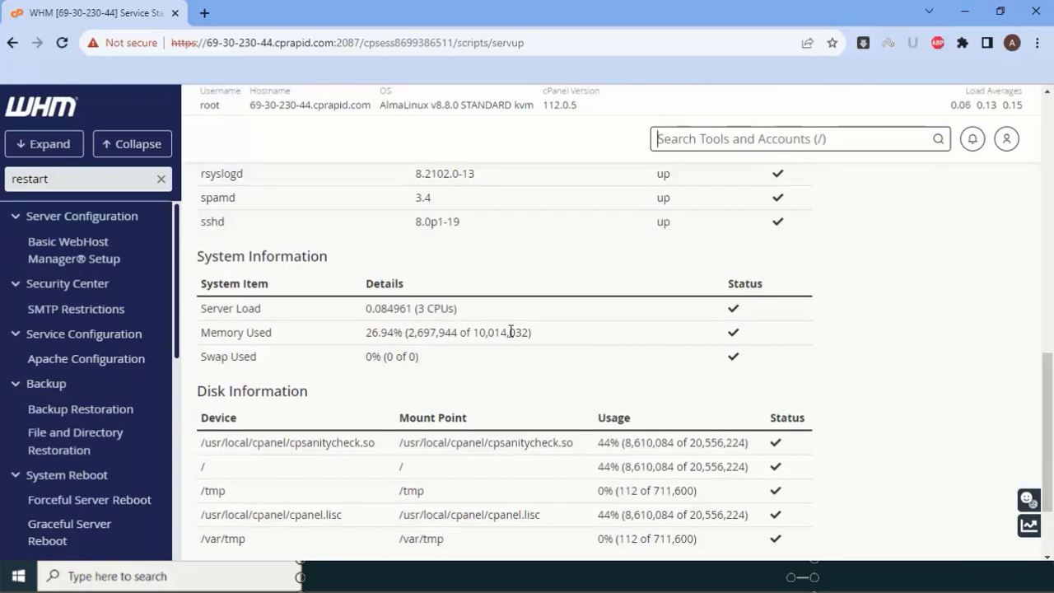
pyautogui.scroll(-3, 542, 334)
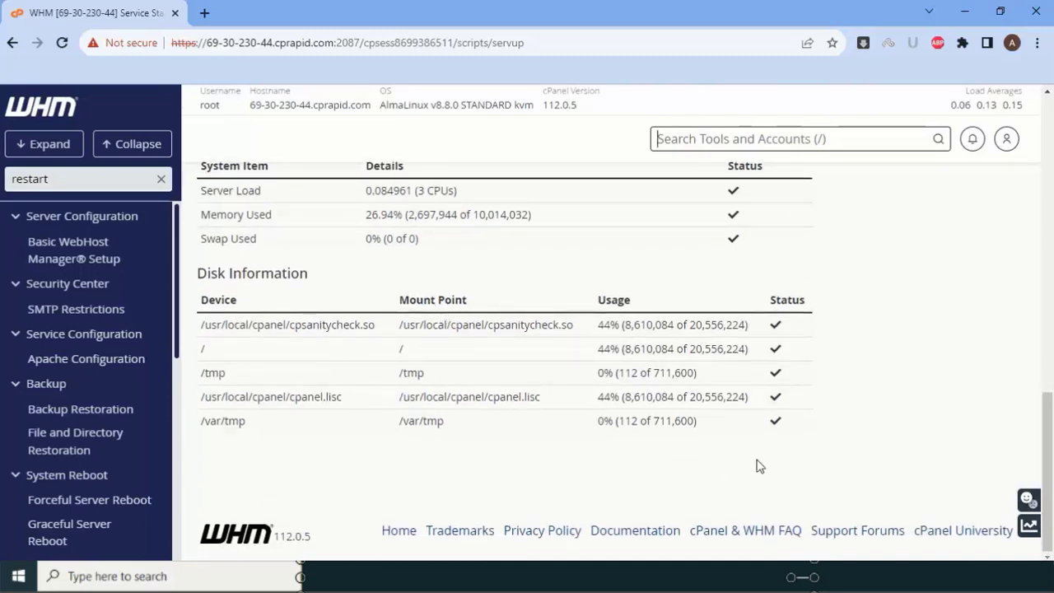
# - Search 'disk' and view Show Current Disk Usage, picking out /dev/vda1's 20G size
pyautogui.write('disk')
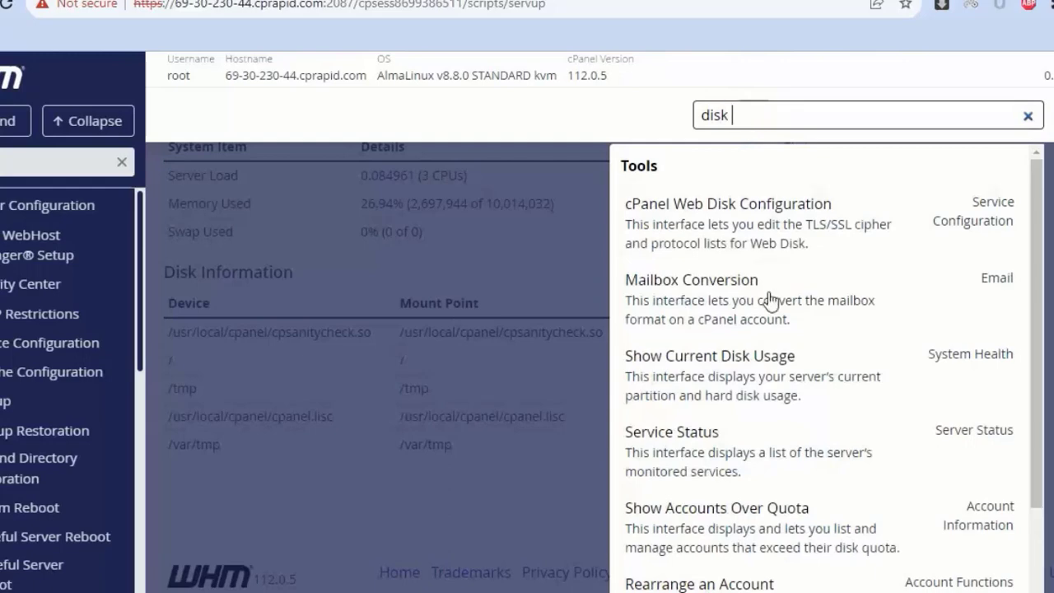
pyautogui.click(714, 373)
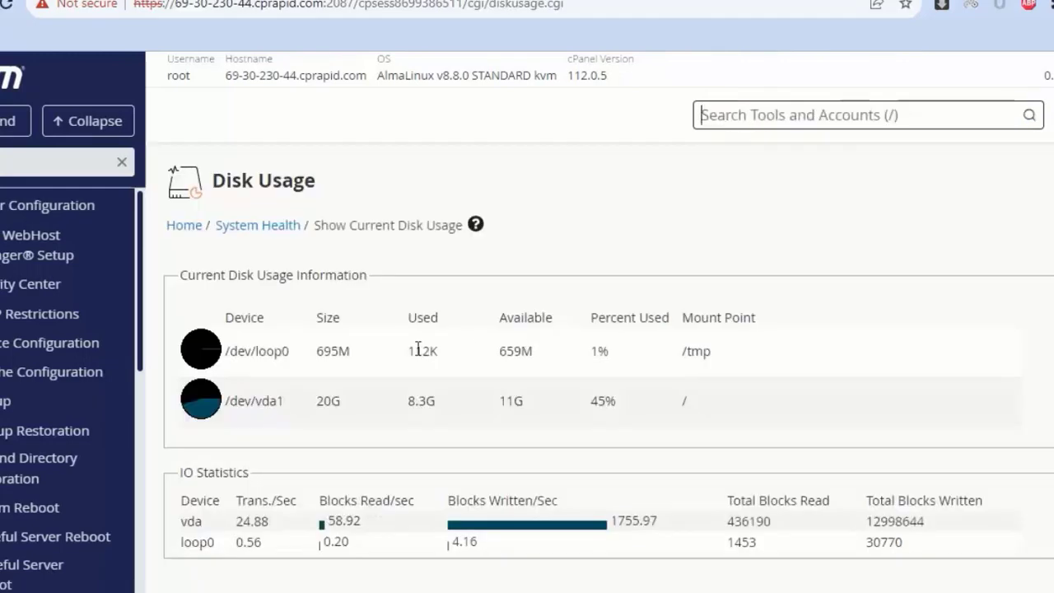
pyautogui.doubleClick(338, 401)
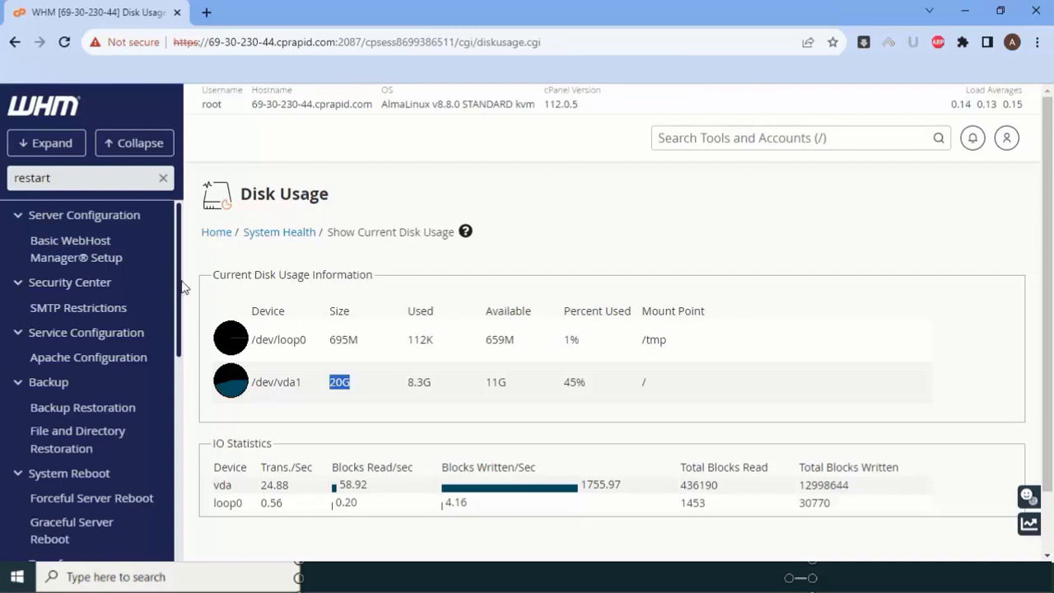
# - Replace the previous tool search with 'reboot' to list the System Reboot tools
pyautogui.scroll(-7, 177, 280)
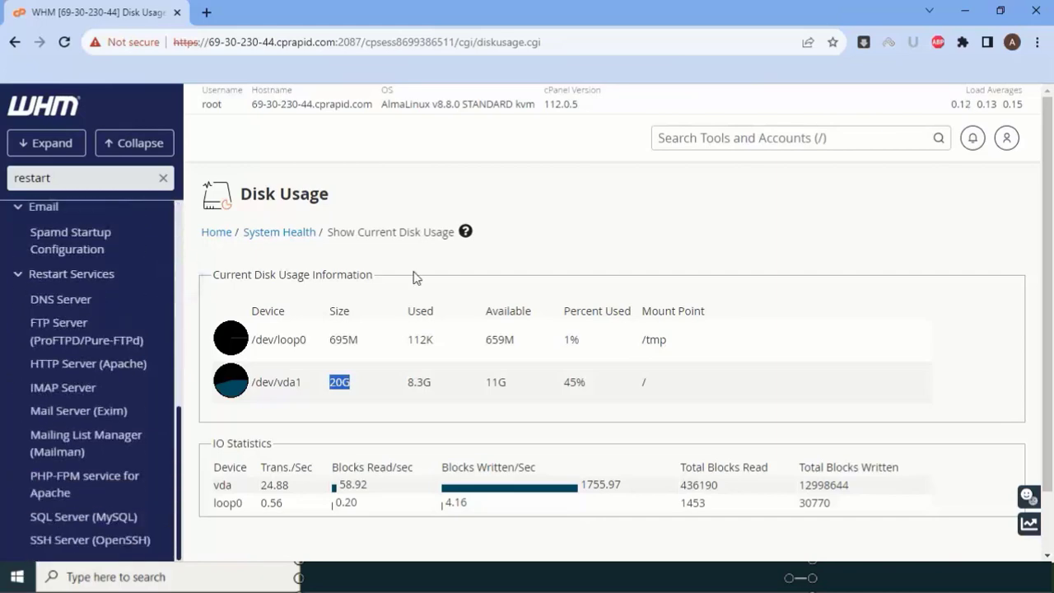
pyautogui.click(160, 180)
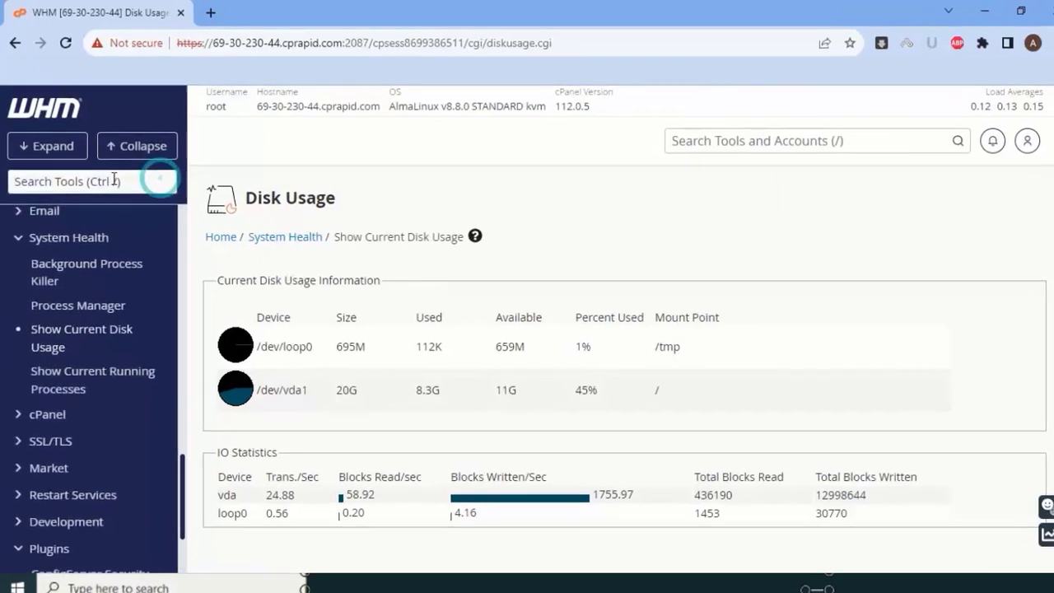
pyautogui.write('reboot')
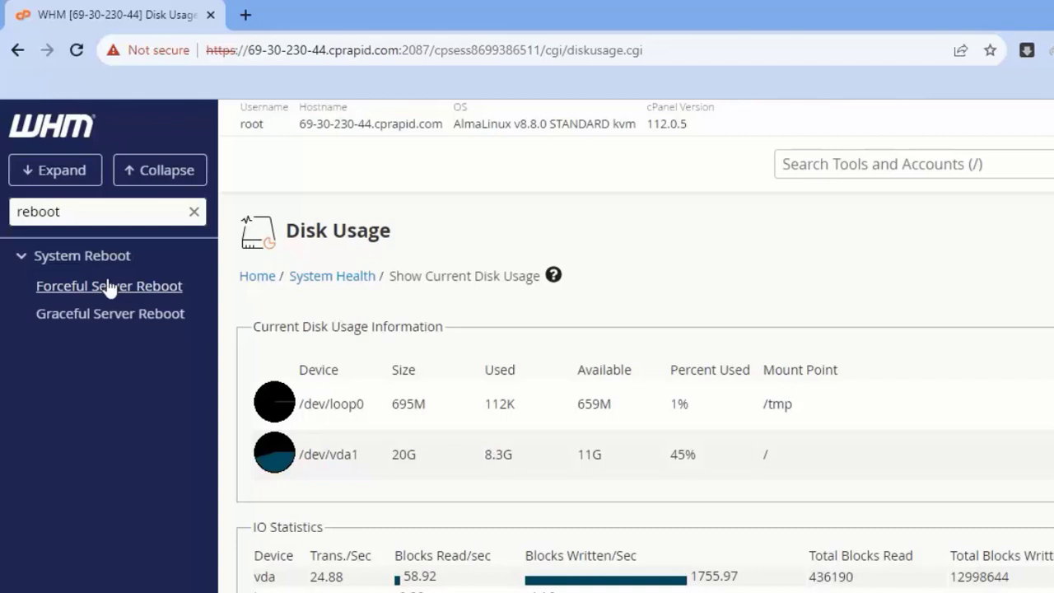
# - Force an immediate server reboot via Forceful Server Reboot, then clear the 'reboot' filter
pyautogui.click(107, 290)
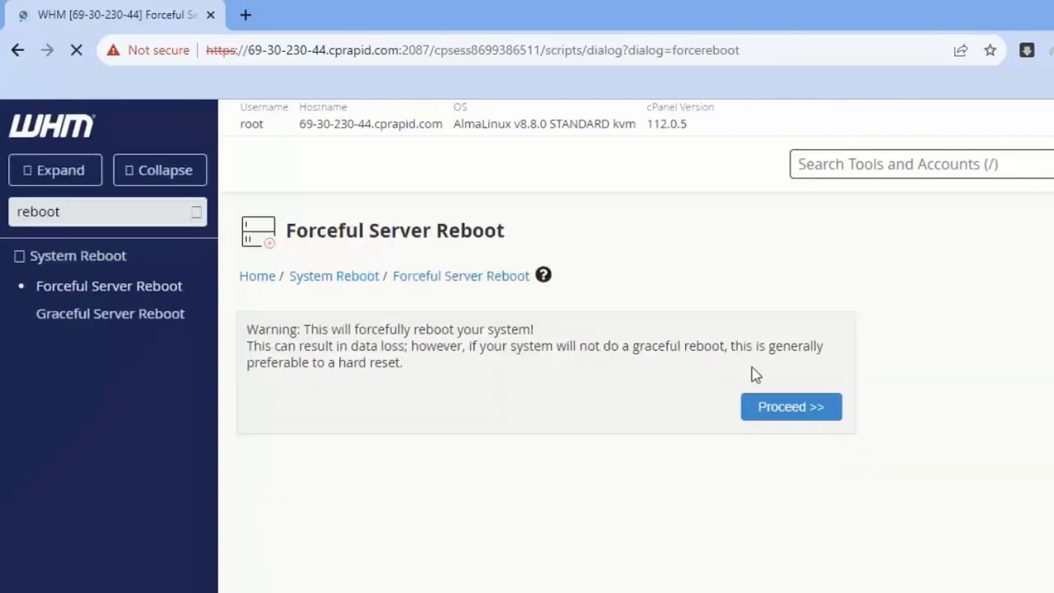
pyautogui.click(781, 409)
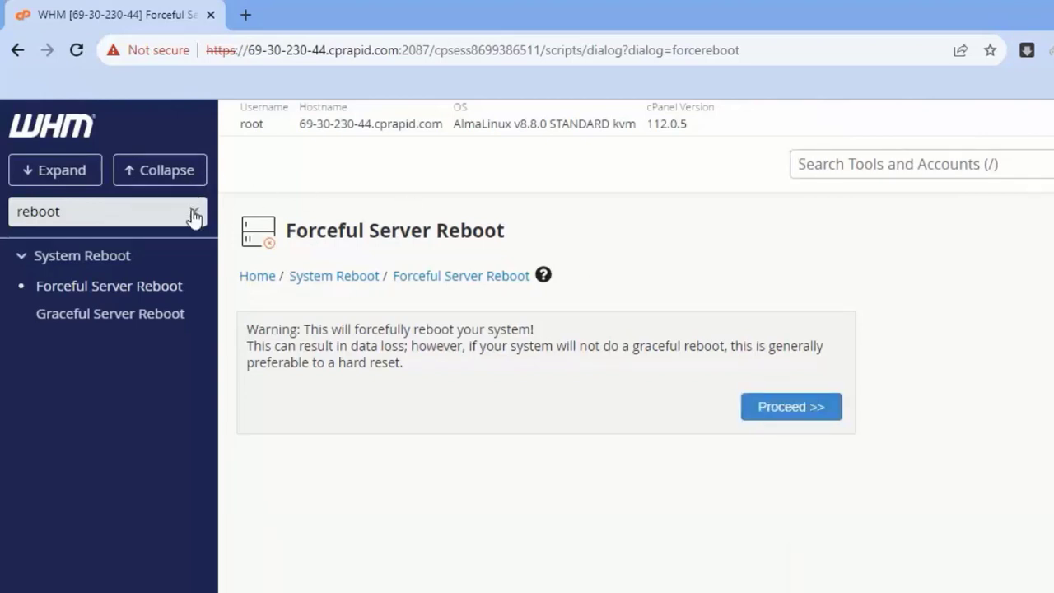
pyautogui.click(194, 211)
pyautogui.scroll(-15, 212, 284)
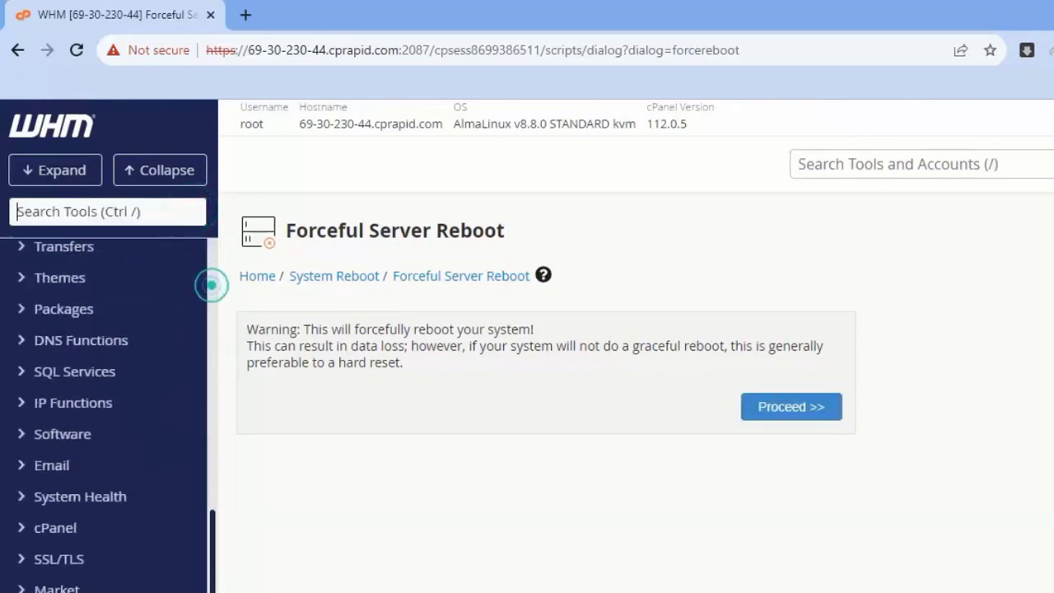
# - Go to the ConfigServer Security & Firewall plugin and load its Firewall Configuration editor
pyautogui.click(100, 524)
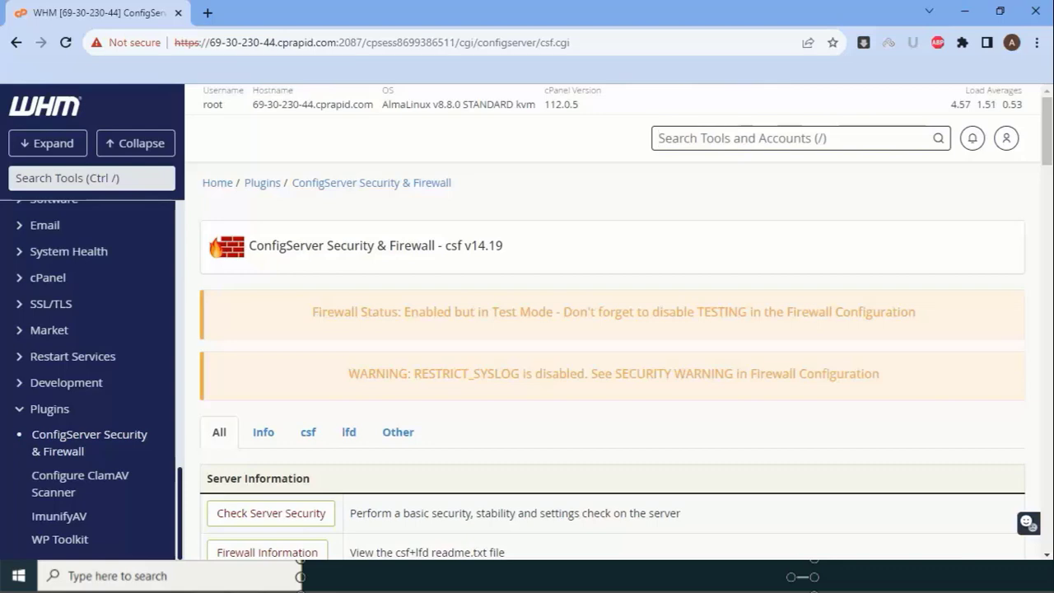
pyautogui.scroll(-4, 812, 189)
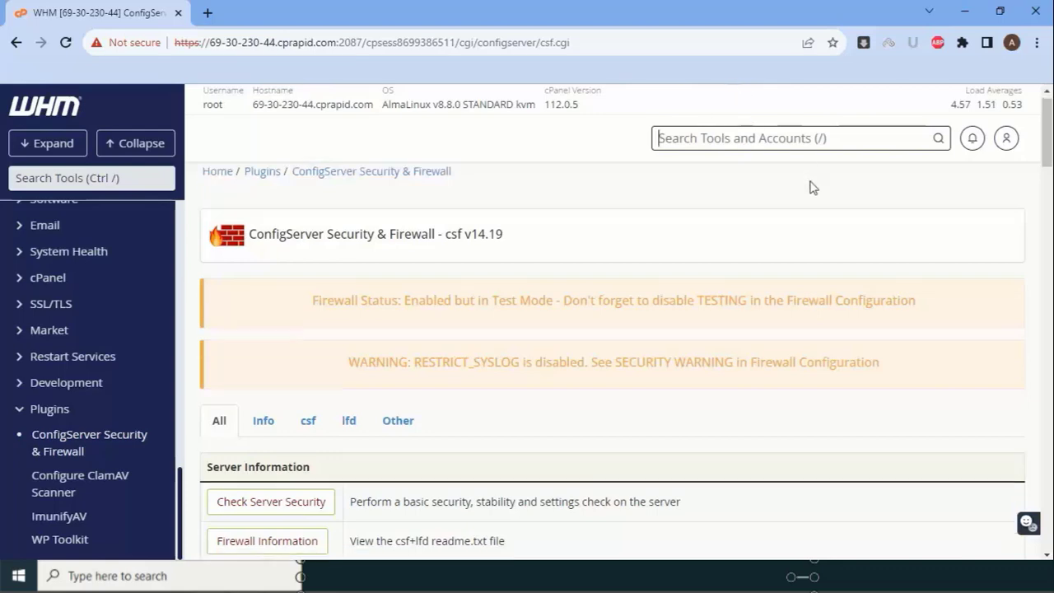
pyautogui.scroll(-6, 501, 242)
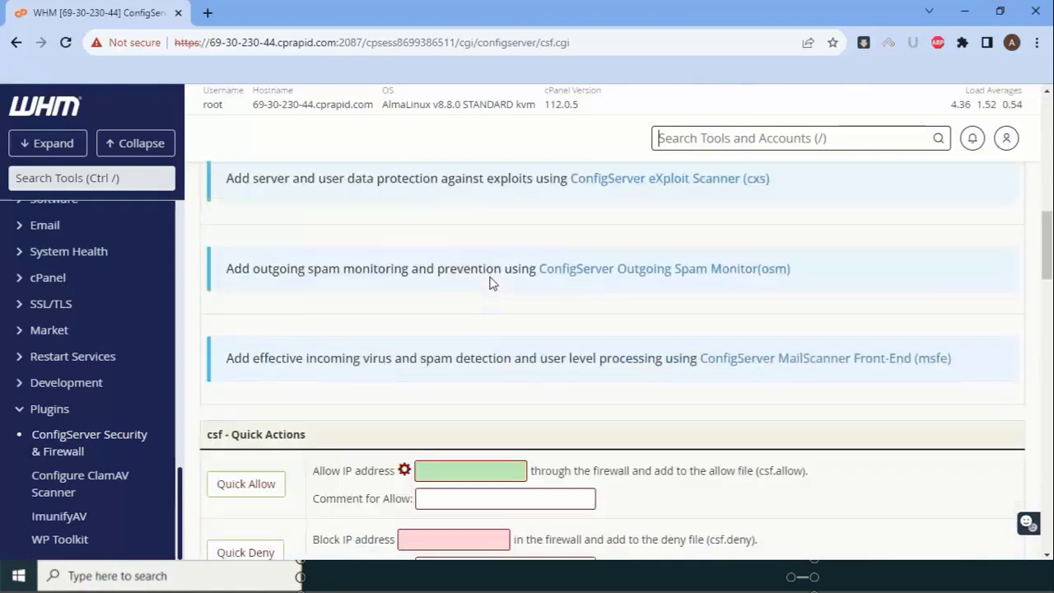
pyautogui.scroll(-1, 516, 232)
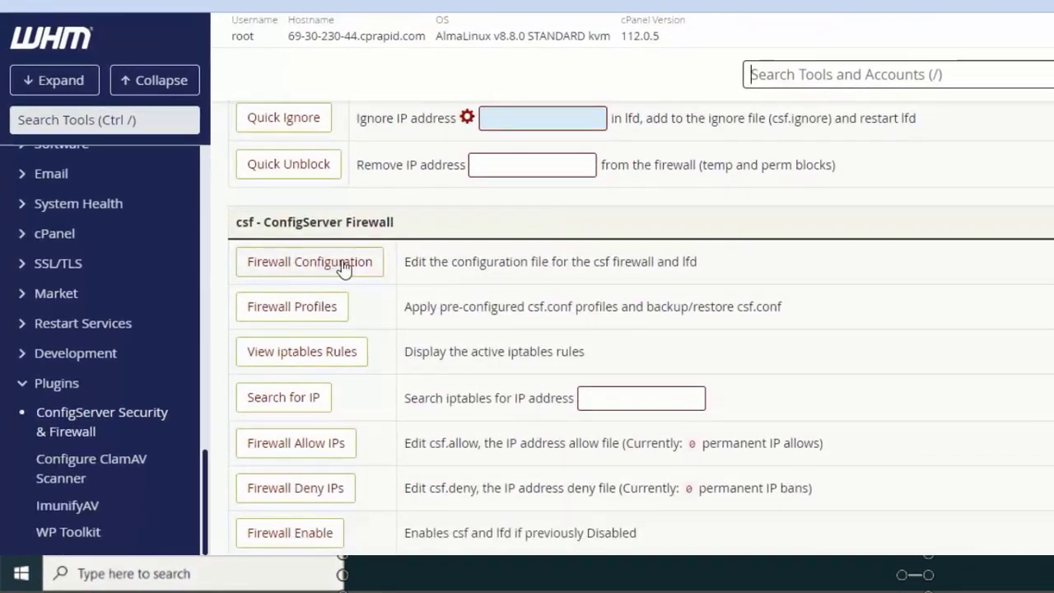
pyautogui.click(346, 262)
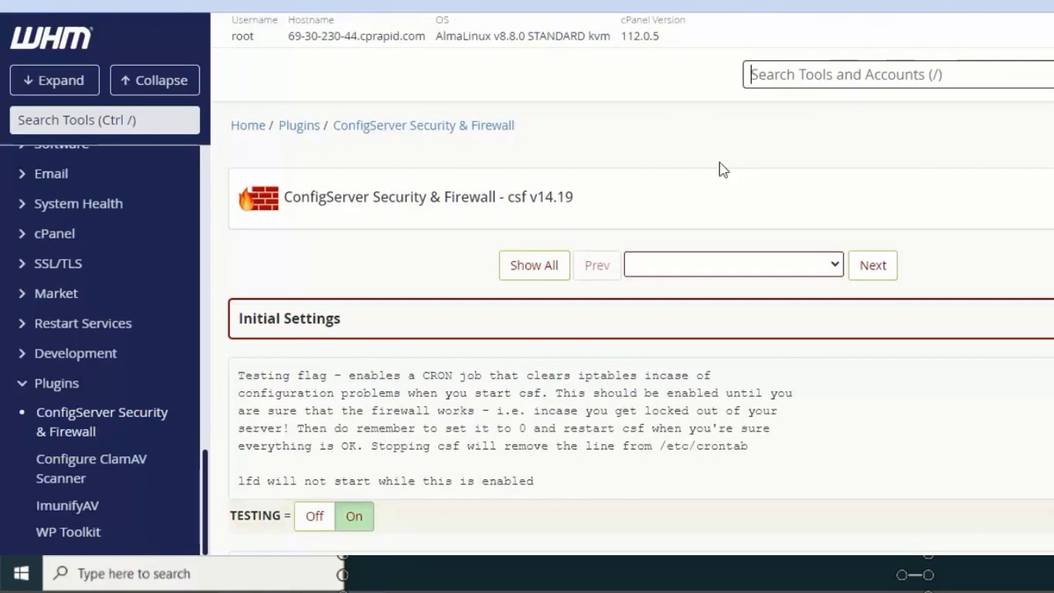
# - Switch the csf TESTING flag to Off in Initial Settings
pyautogui.scroll(-4, 375, 235)
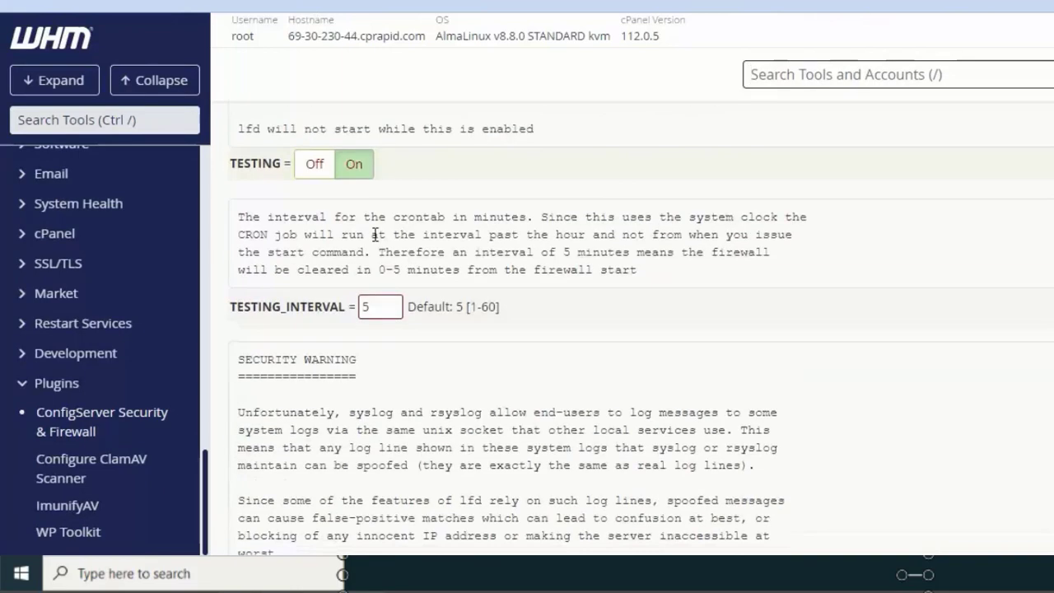
pyautogui.click(319, 164)
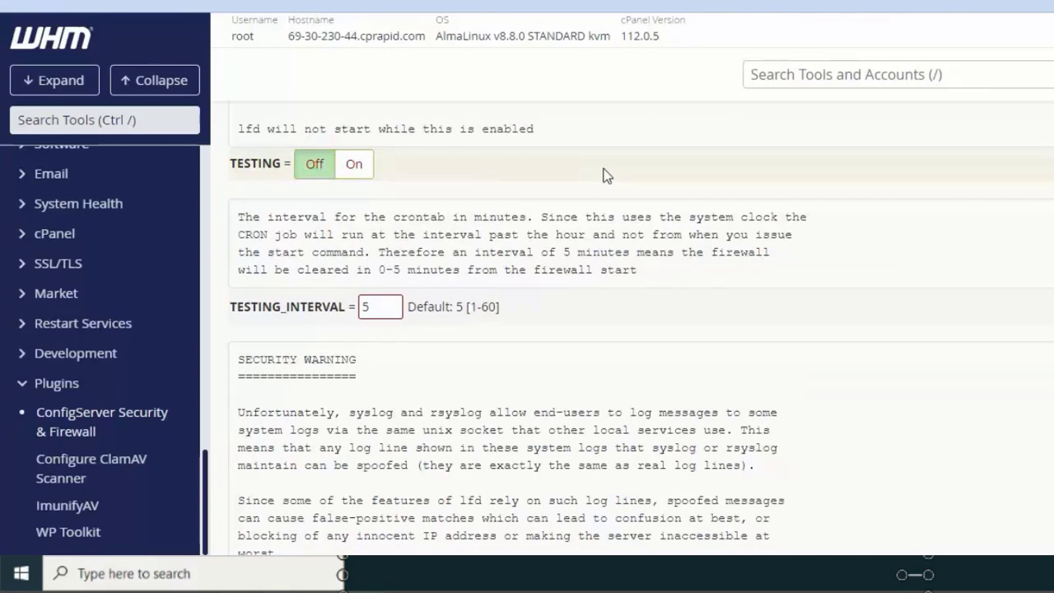
pyautogui.scroll(2, 606, 174)
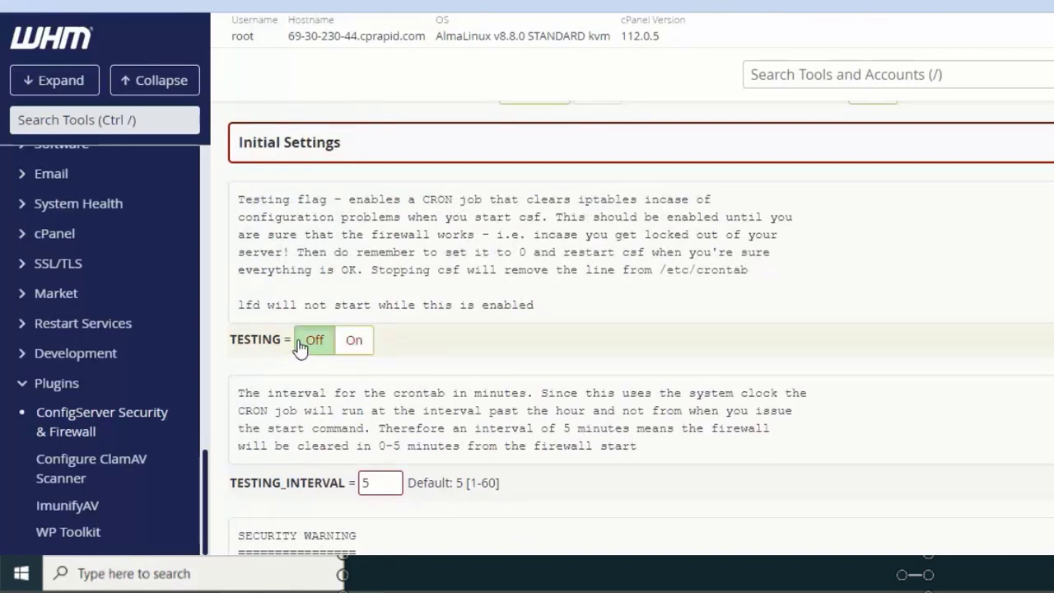
pyautogui.scroll(2, 430, 244)
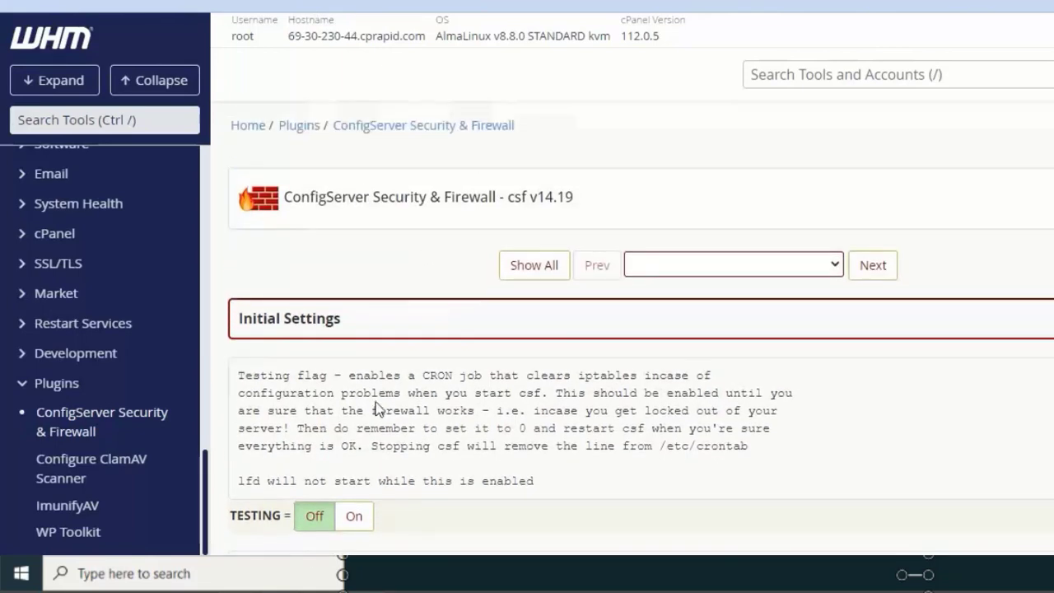
pyautogui.scroll(-1, 375, 404)
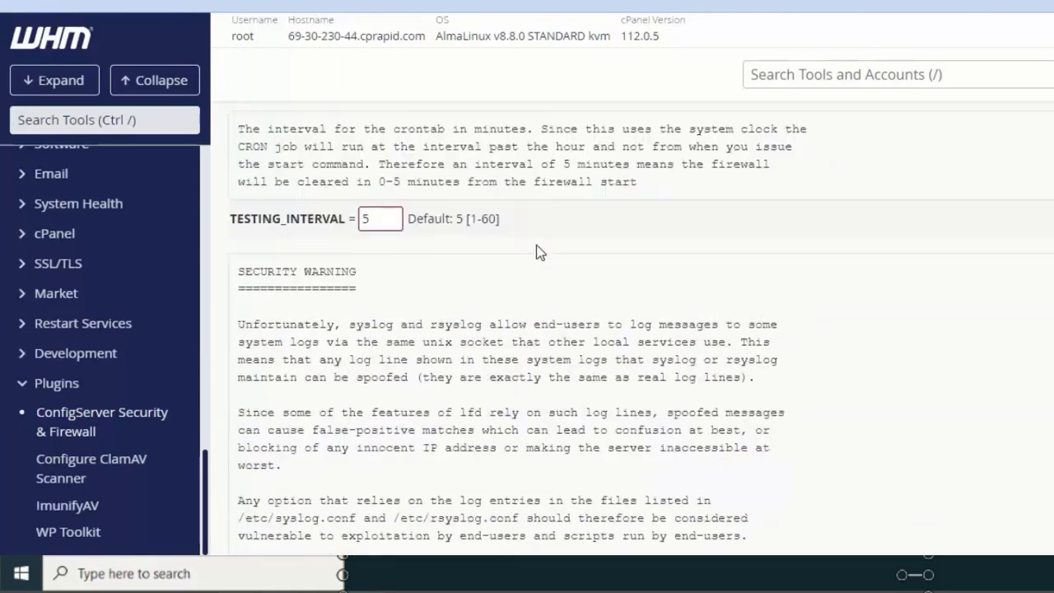
pyautogui.scroll(-4, 536, 249)
# - Scroll down to RESTRICT_SYSLOG and read through its option descriptions
pyautogui.scroll(-10, 436, 236)
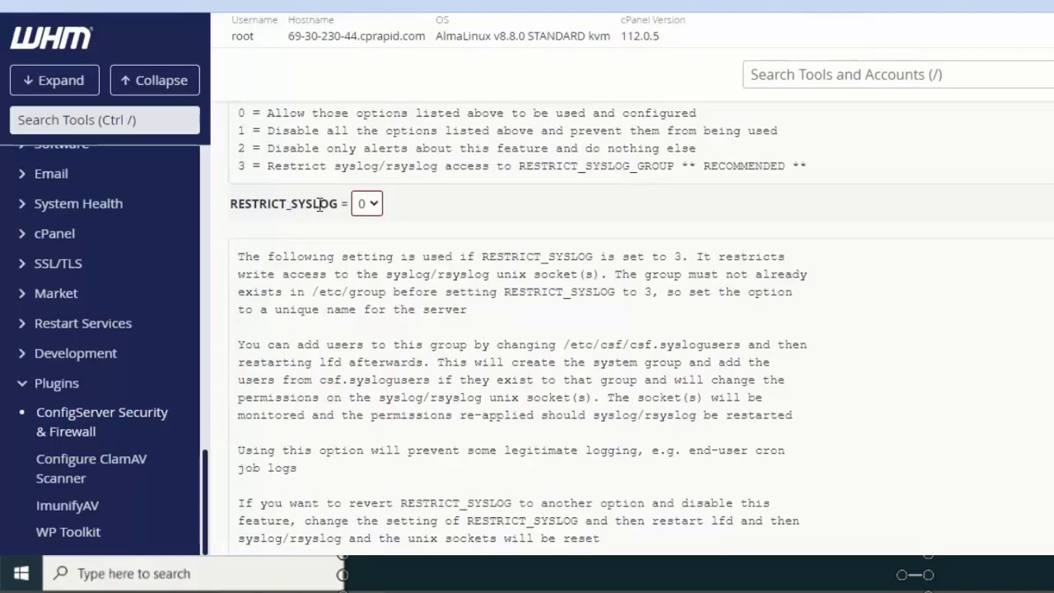
pyautogui.scroll(-1, 354, 207)
pyautogui.scroll(-7, 354, 214)
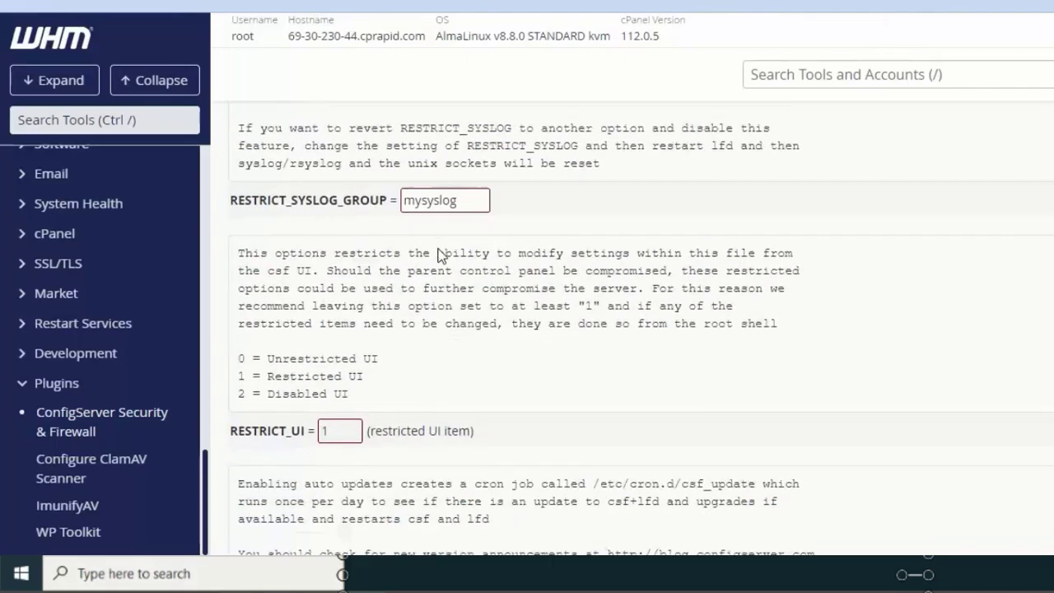
pyautogui.scroll(8, 384, 268)
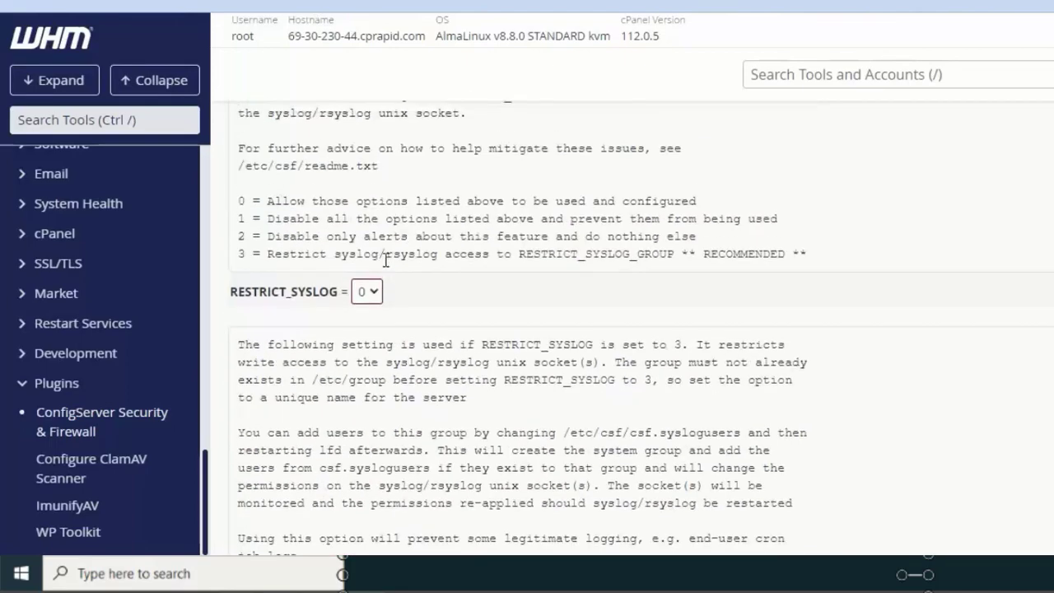
pyautogui.scroll(3, 386, 267)
pyautogui.scroll(-5, 385, 262)
pyautogui.moveTo(260, 203); pyautogui.dragTo(819, 270)
pyautogui.click(803, 239)
# - Set RESTRICT_SYSLOG to 3 and return toward the top of the page
pyautogui.click(380, 290)
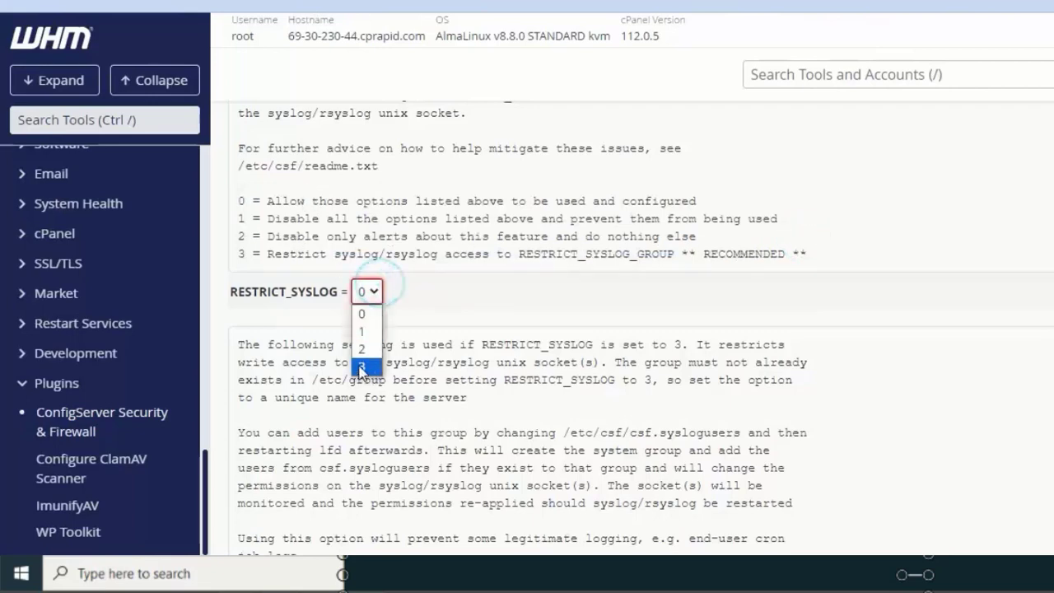
pyautogui.click(361, 364)
pyautogui.scroll(-4, 502, 313)
pyautogui.scroll(-2, 502, 313)
pyautogui.scroll(15, 561, 288)
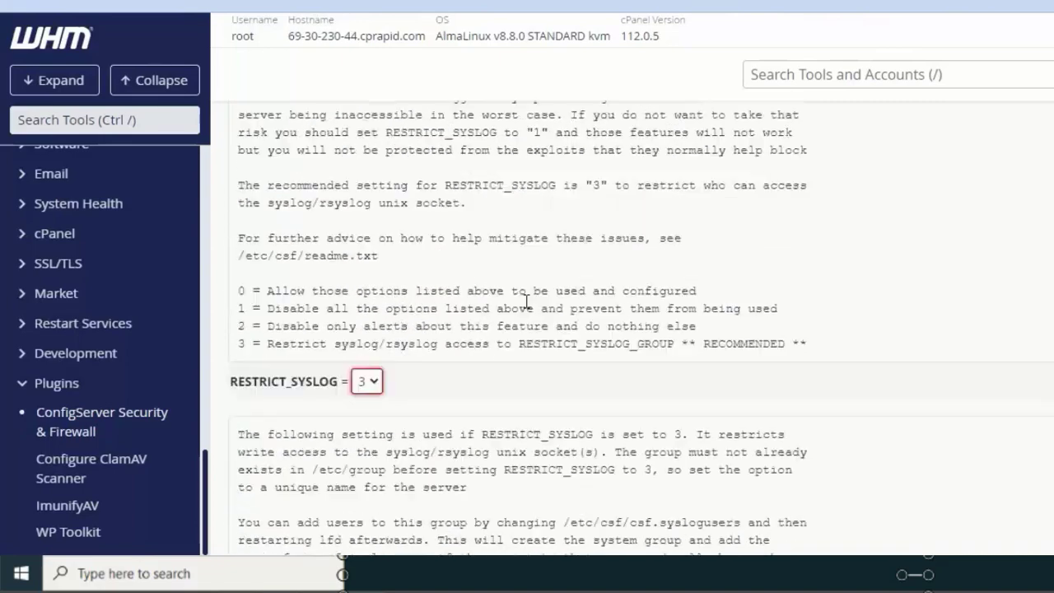
pyautogui.scroll(3, 685, 282)
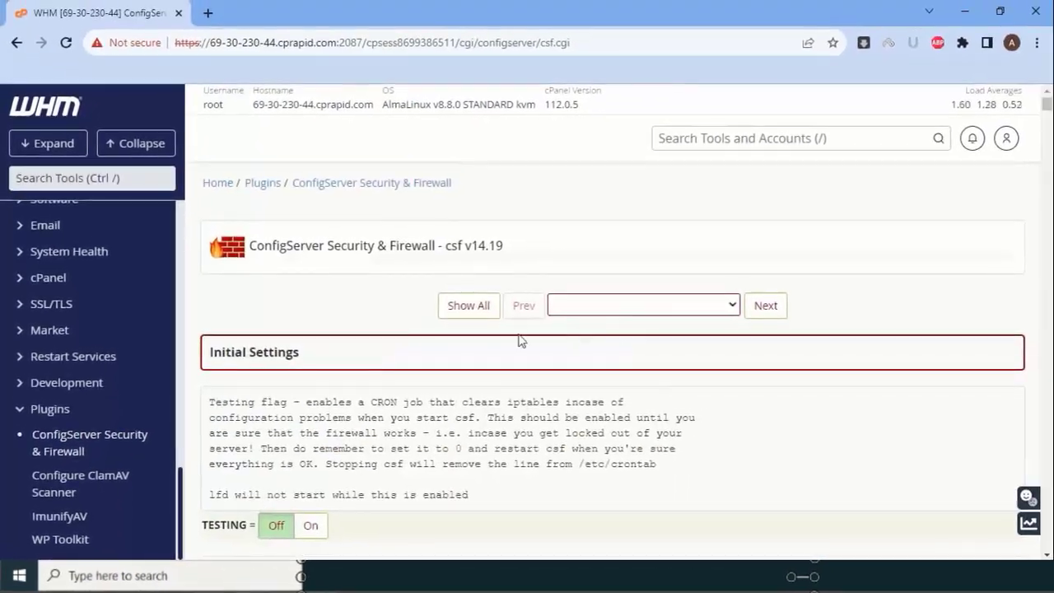
# - Switch the csf editor to the IPv4 Port Settings section
pyautogui.click(632, 306)
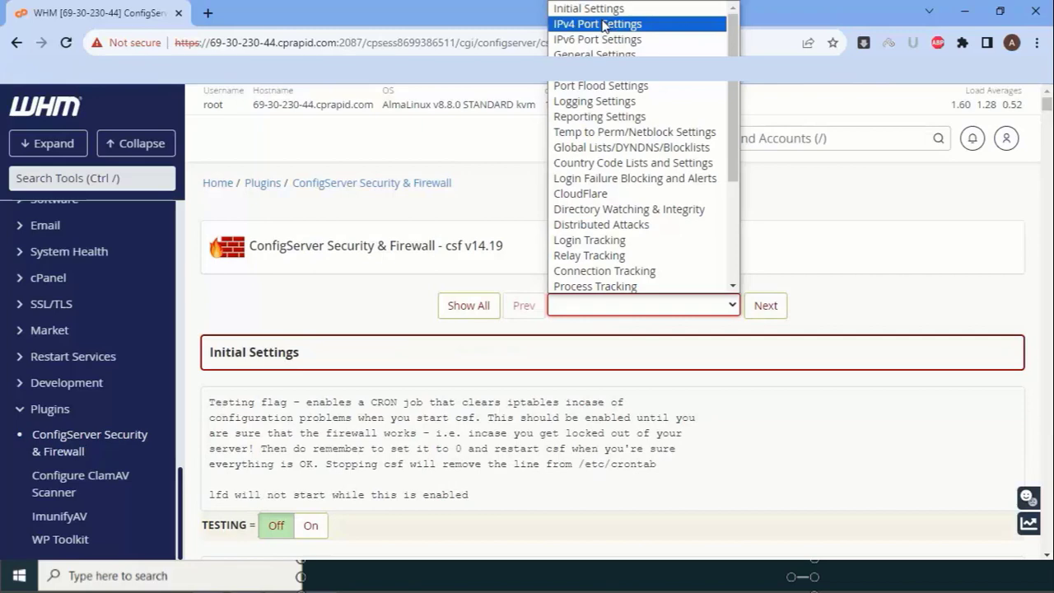
pyautogui.click(604, 25)
pyautogui.scroll(-5, 424, 264)
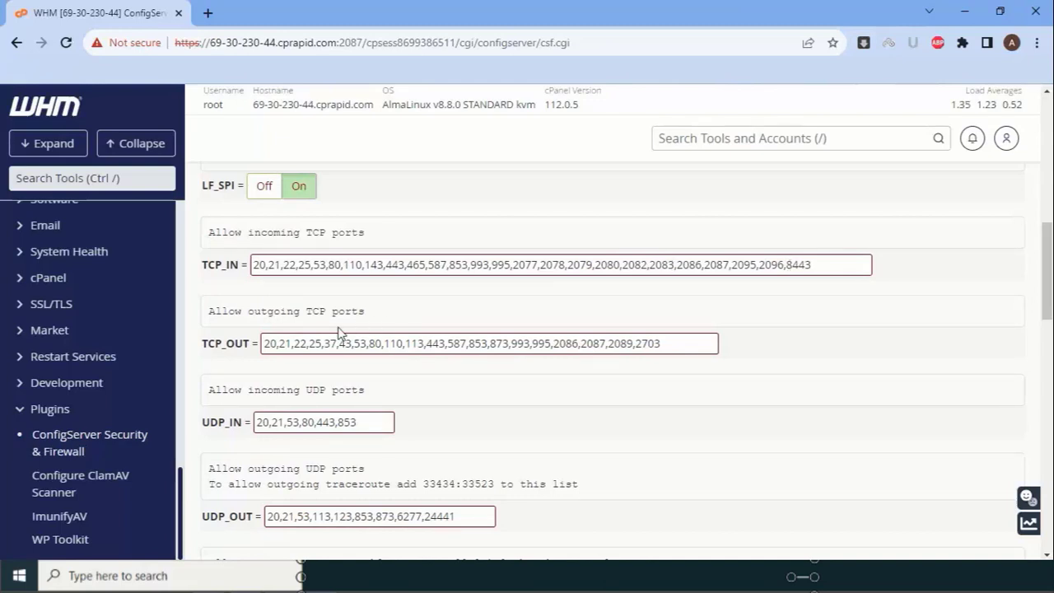
# - Change incoming TCP_IN port 25 to 26
pyautogui.doubleClick(290, 264)
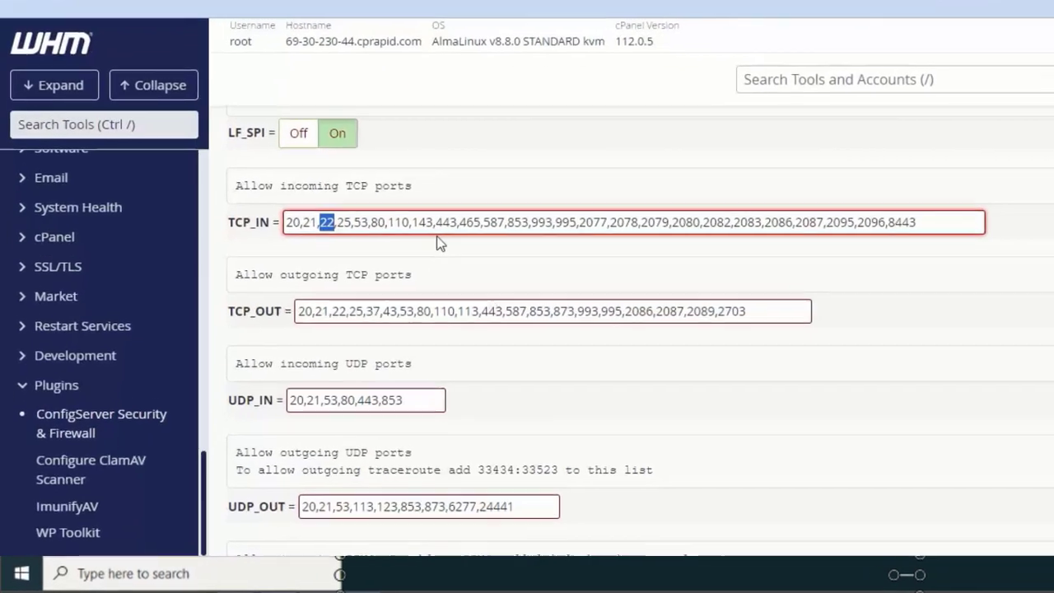
pyautogui.moveTo(344, 221); pyautogui.dragTo(353, 221)
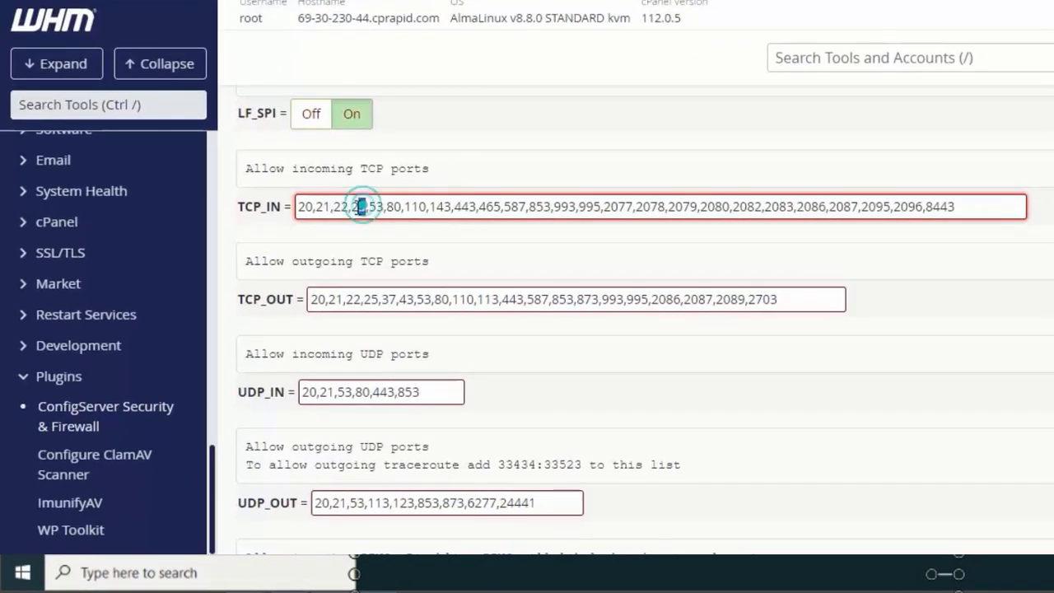
pyautogui.write('6')
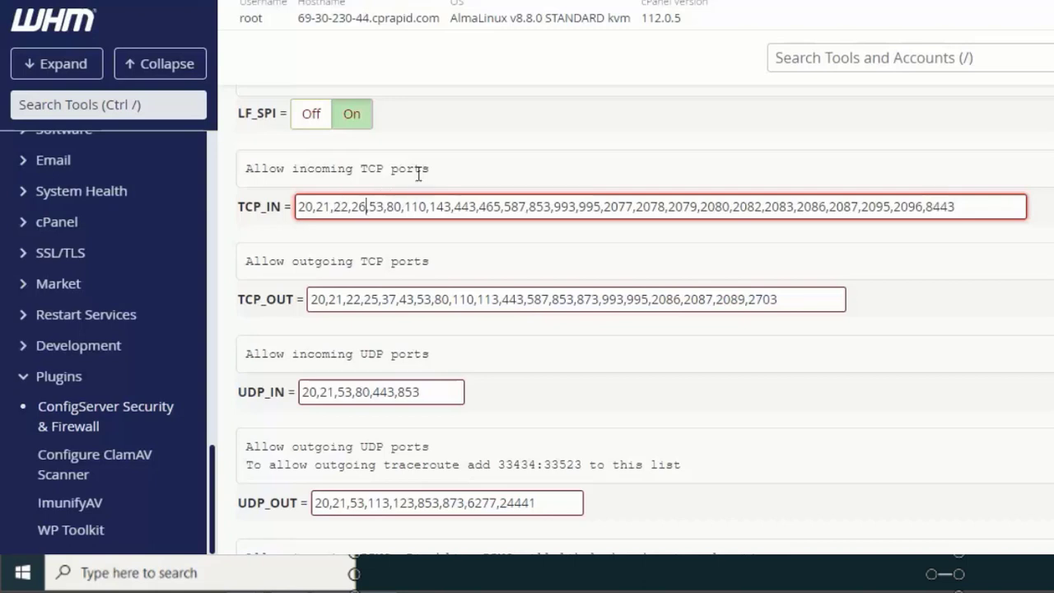
# - Remove the mistakenly appended 123651 entry from the end of TCP_IN
pyautogui.click(961, 207)
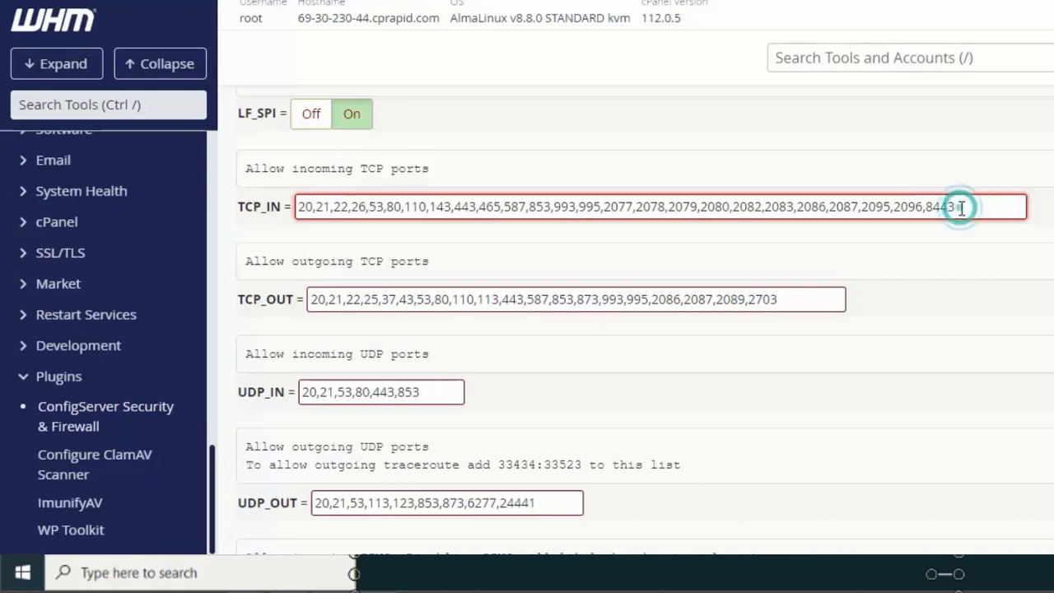
pyautogui.write(',12365')
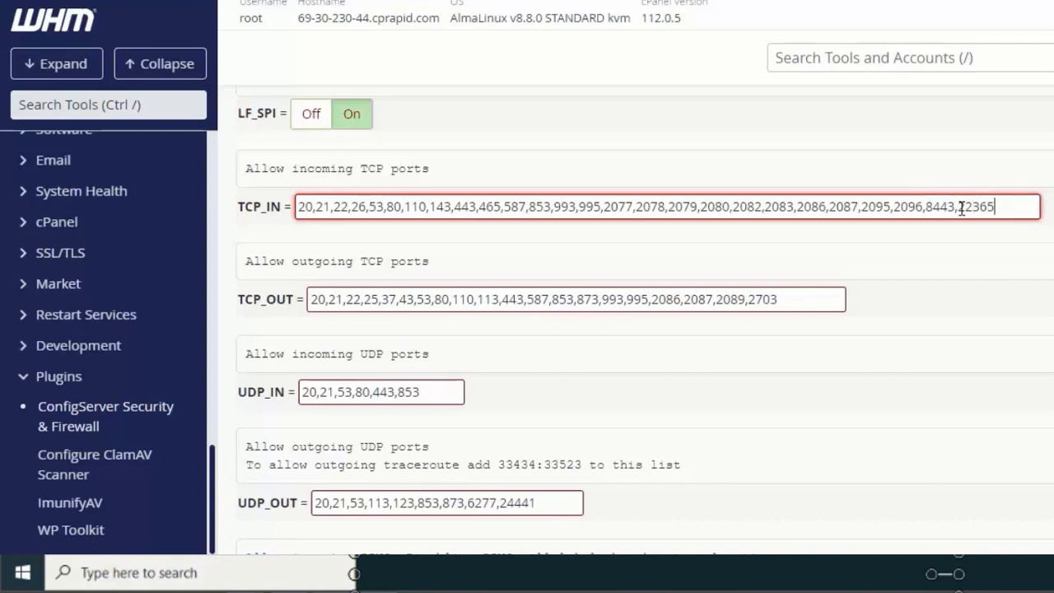
pyautogui.write('1')
pyautogui.moveTo(958, 206); pyautogui.dragTo(1008, 204)
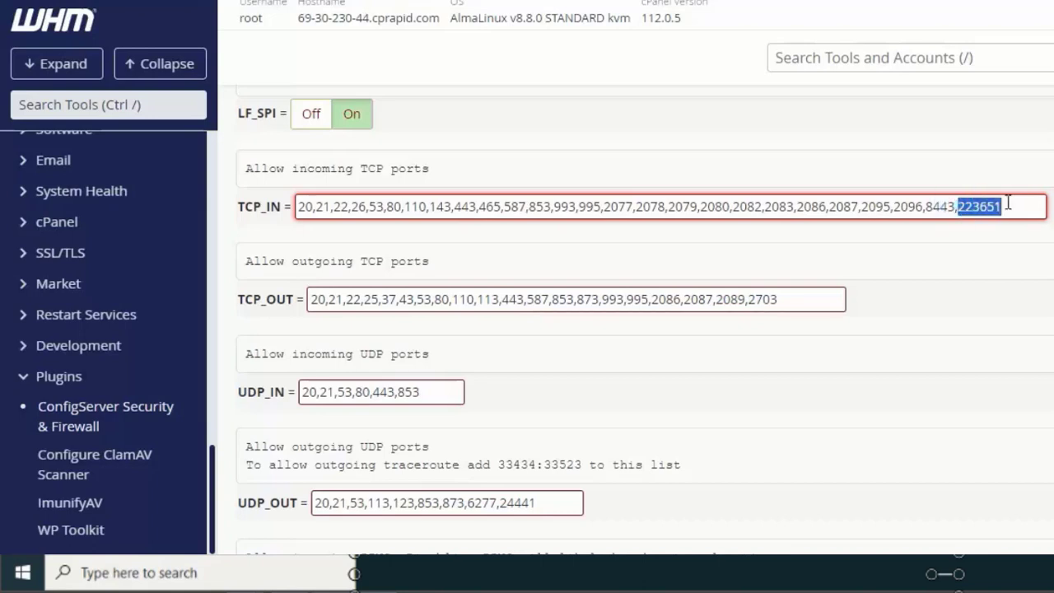
pyautogui.press('BackSpace')
pyautogui.press('BackSpace')
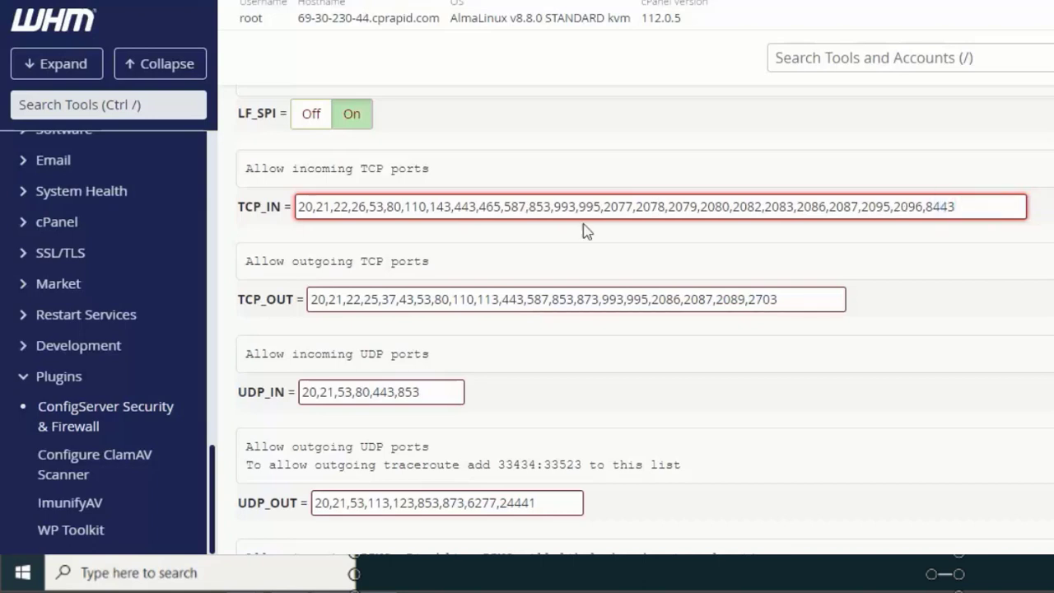
# - Scroll to the bottom of the IPv4 Port Settings page, near the section dropdown
pyautogui.doubleClick(349, 207)
pyautogui.scroll(-5, 806, 344)
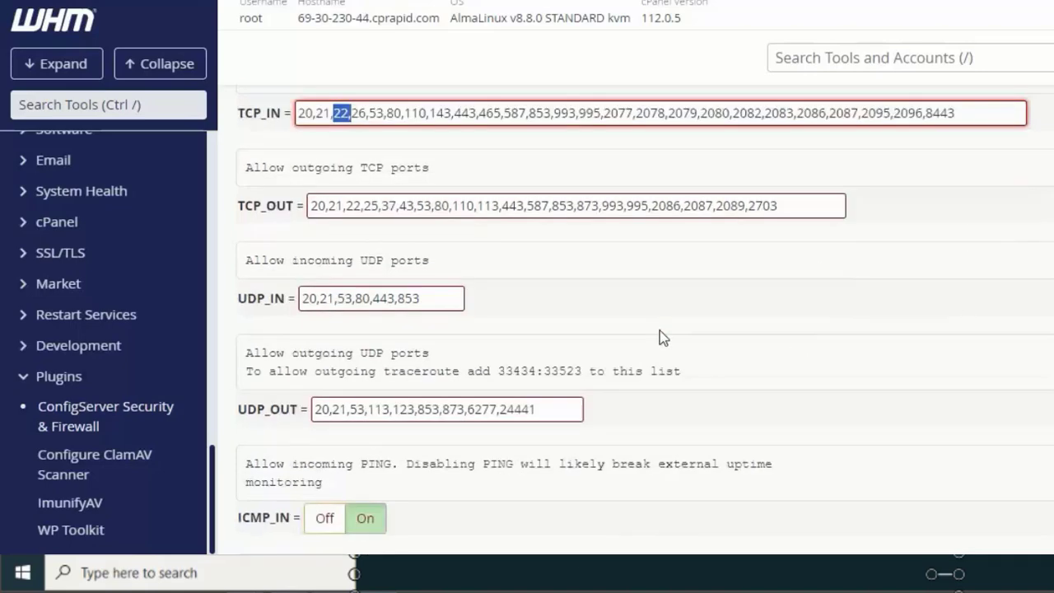
pyautogui.scroll(-10, 535, 342)
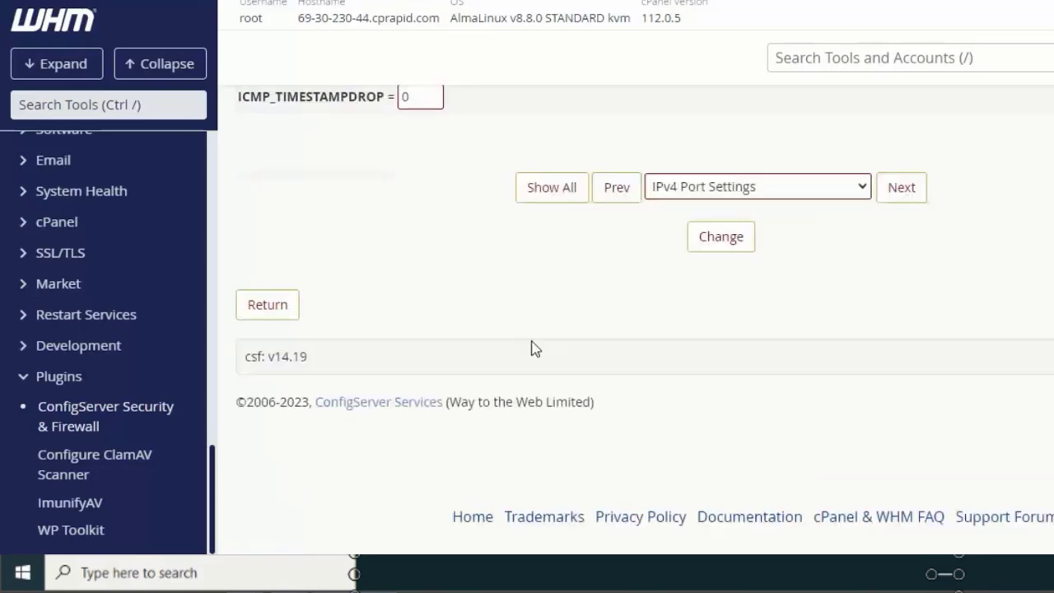
# - Open the Login Tracking section and review its options
pyautogui.click(791, 187)
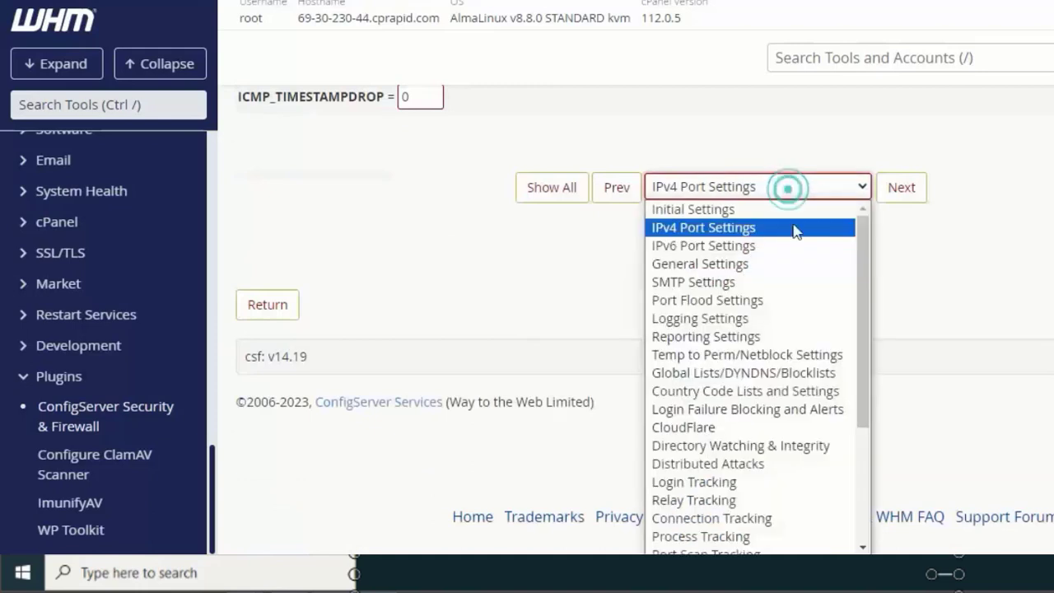
pyautogui.scroll(-4, 777, 309)
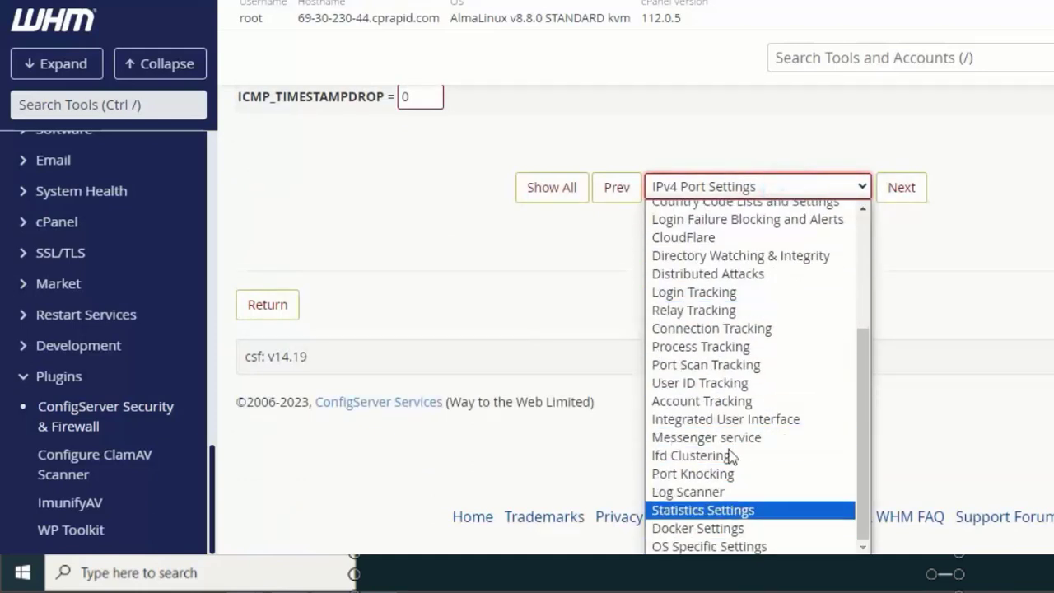
pyautogui.scroll(4, 707, 363)
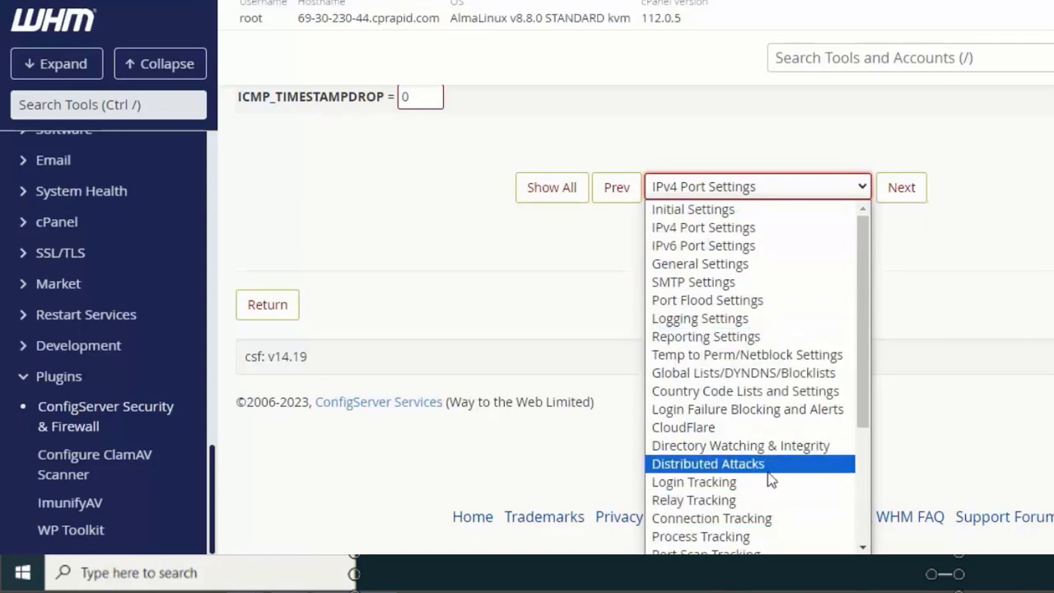
pyautogui.click(685, 482)
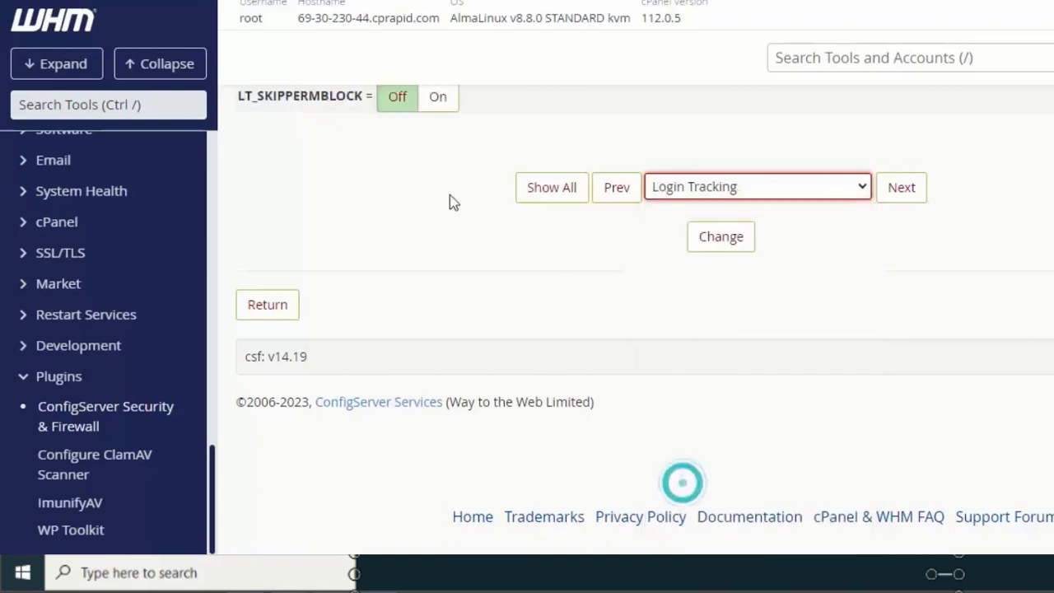
pyautogui.scroll(4, 522, 219)
pyautogui.scroll(-3, 381, 305)
pyautogui.scroll(-1, 382, 305)
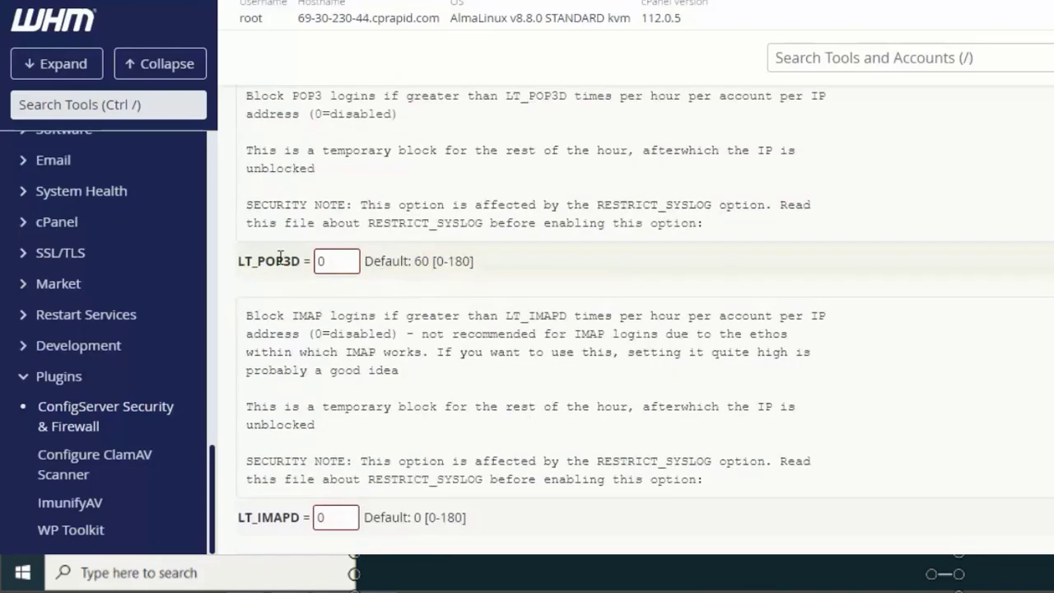
pyautogui.scroll(-6, 365, 206)
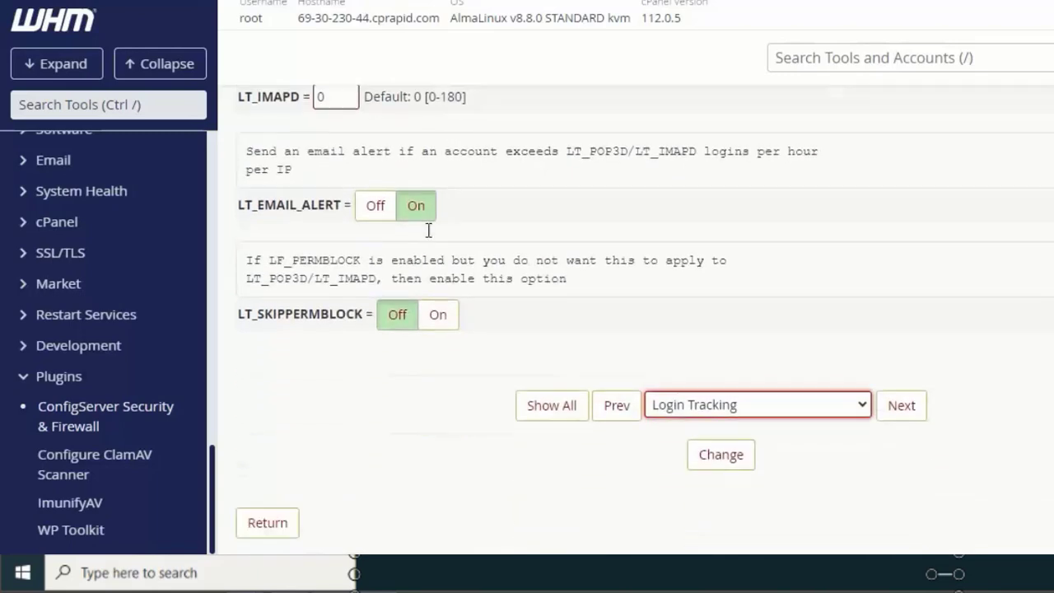
# - Switch to Port Flood Settings and review the SYNFLOOD and UDPFLOOD options
pyautogui.click(764, 290)
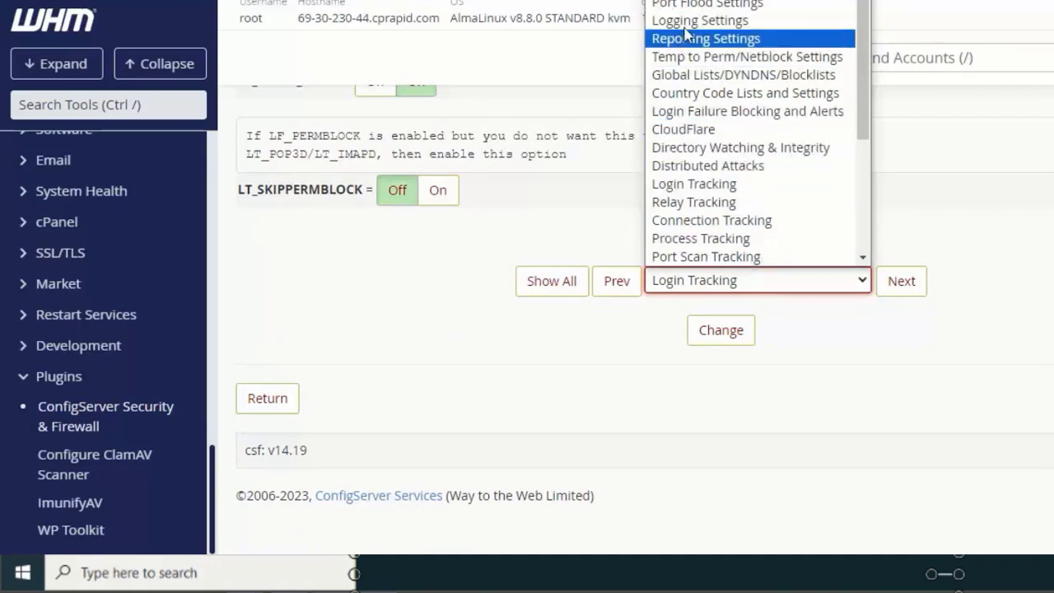
pyautogui.click(725, 4)
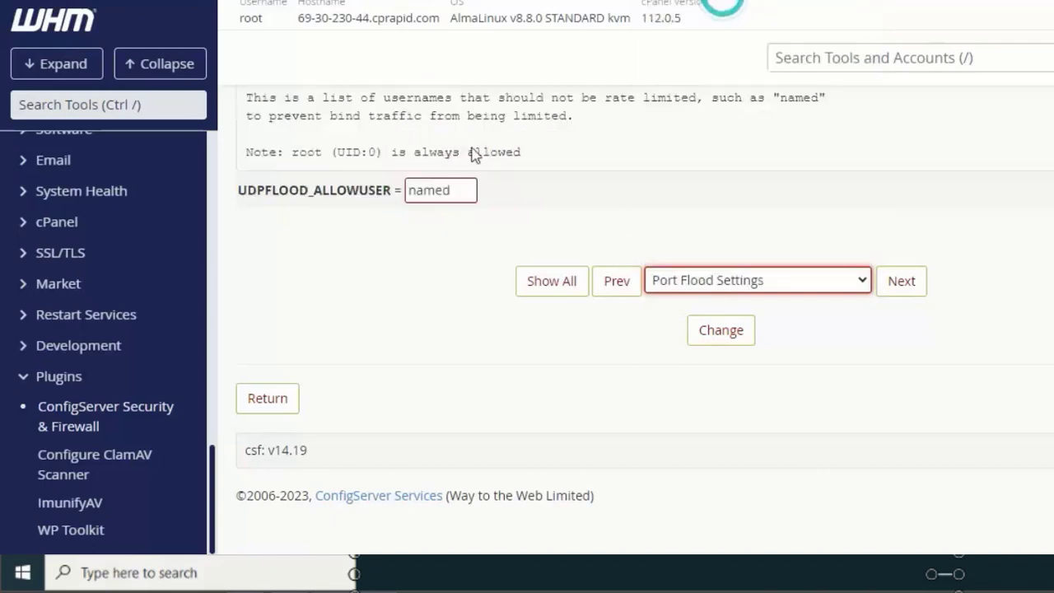
pyautogui.scroll(8, 473, 158)
pyautogui.scroll(4, 480, 160)
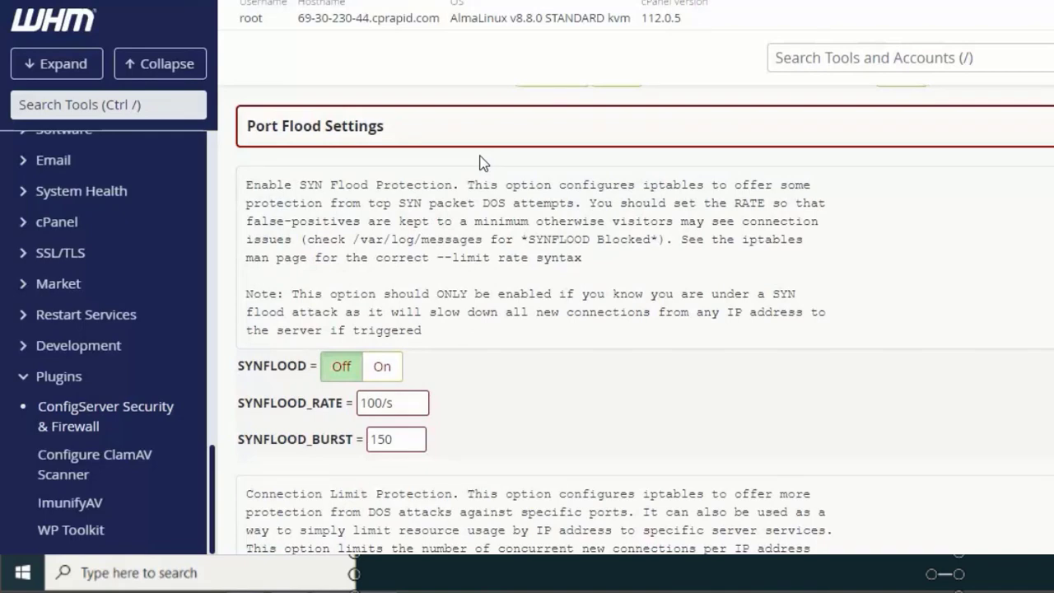
pyautogui.scroll(-2, 804, 203)
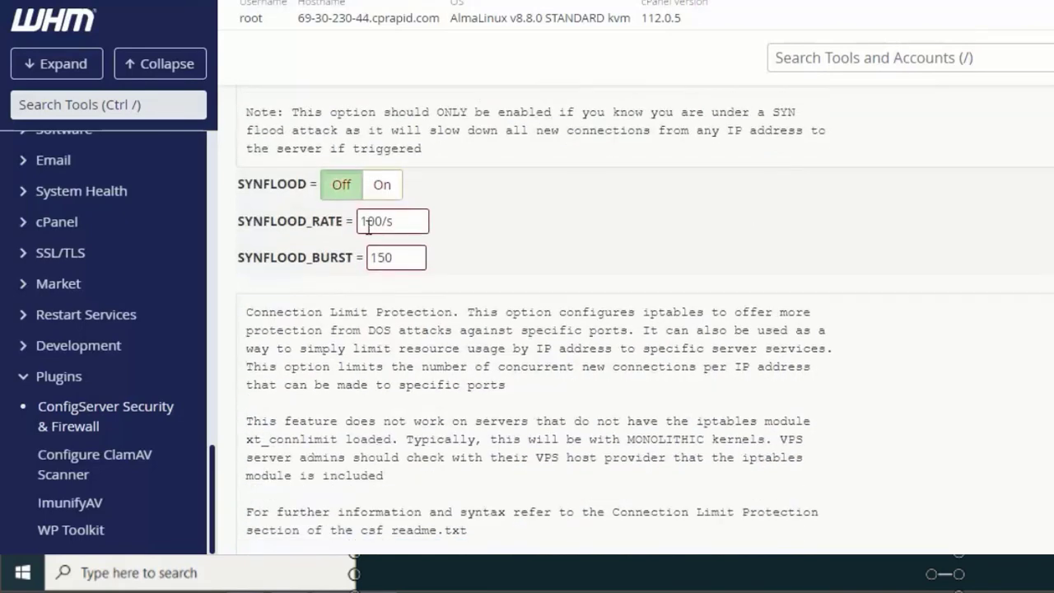
pyautogui.scroll(-15, 569, 266)
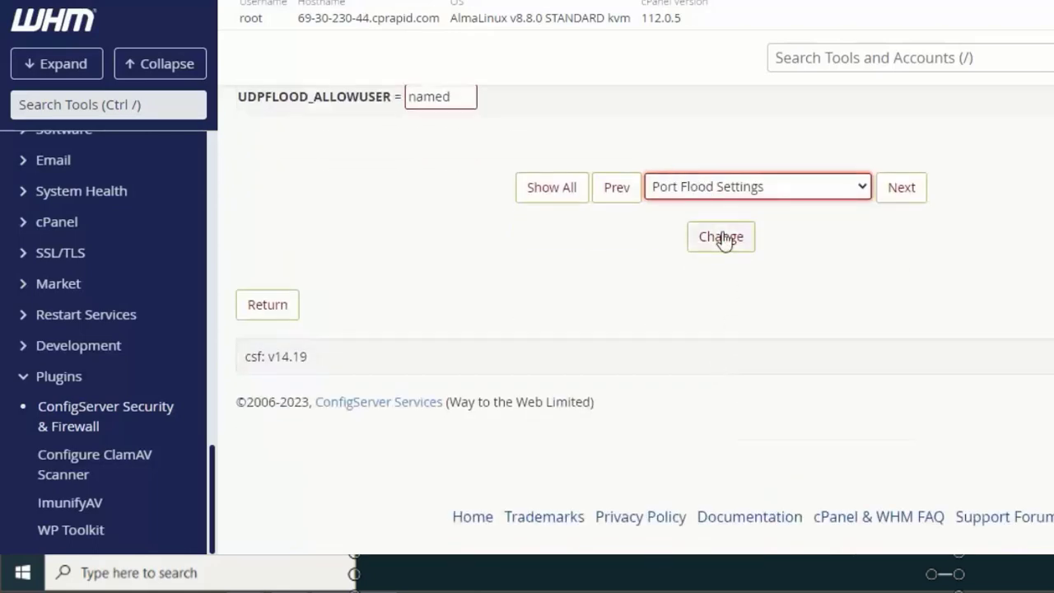
# - Save the csf configuration with Change, then restart csf+lfd
pyautogui.click(723, 238)
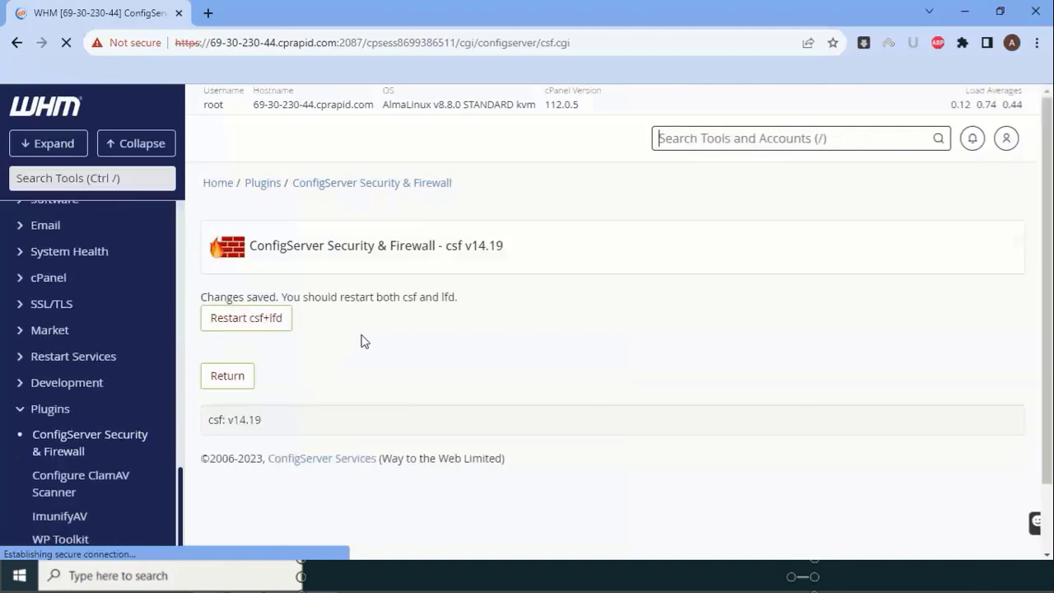
pyautogui.click(246, 326)
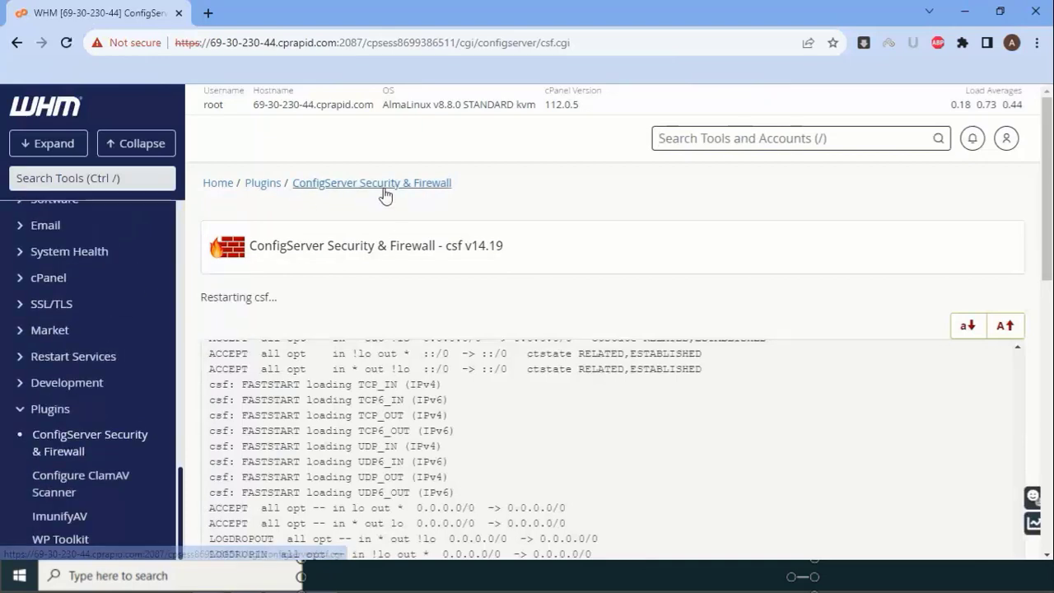
pyautogui.click(344, 183)
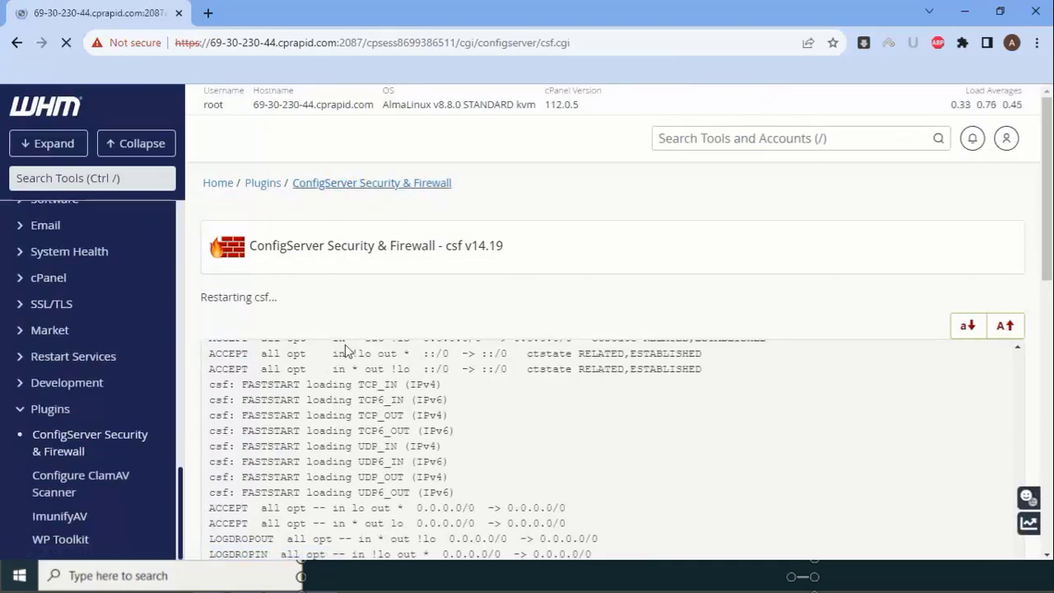
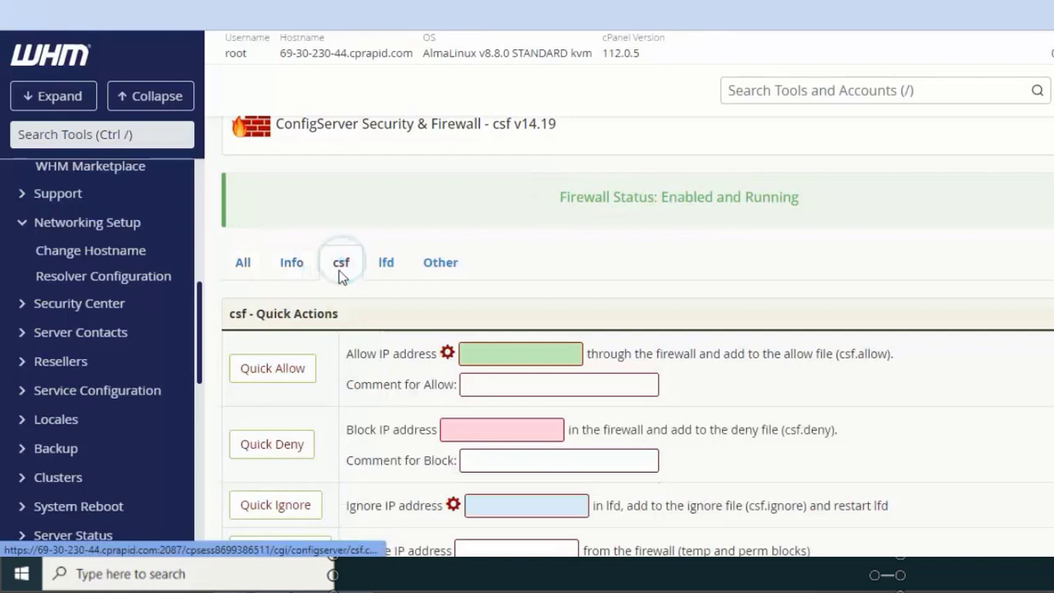
# - Browse the csf section of ConfigServer Firewall and bring up the Info tools
pyautogui.scroll(-2, 335, 290)
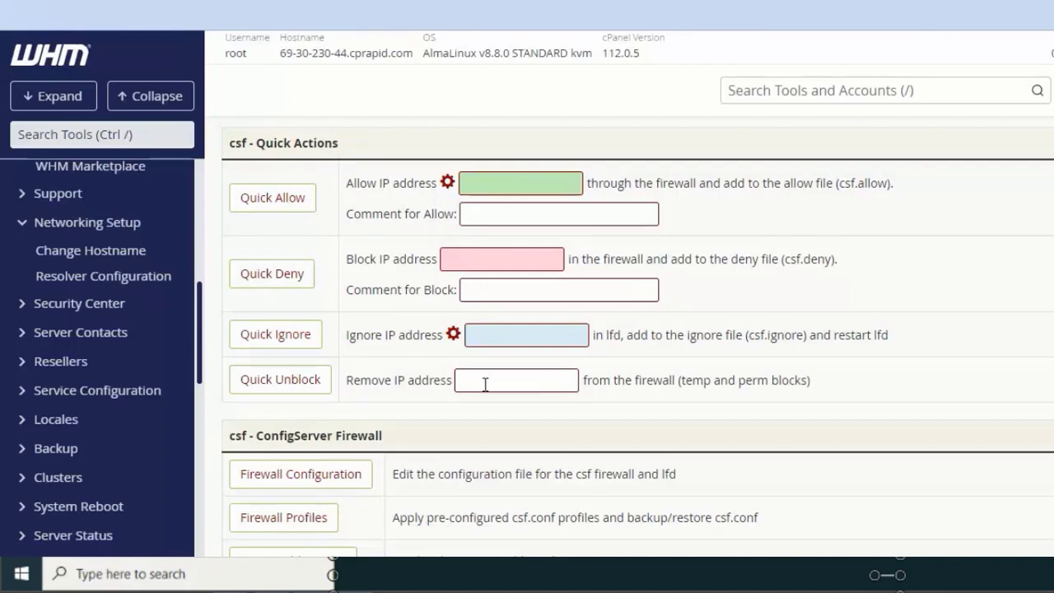
pyautogui.scroll(-3, 485, 381)
pyautogui.scroll(6, 502, 304)
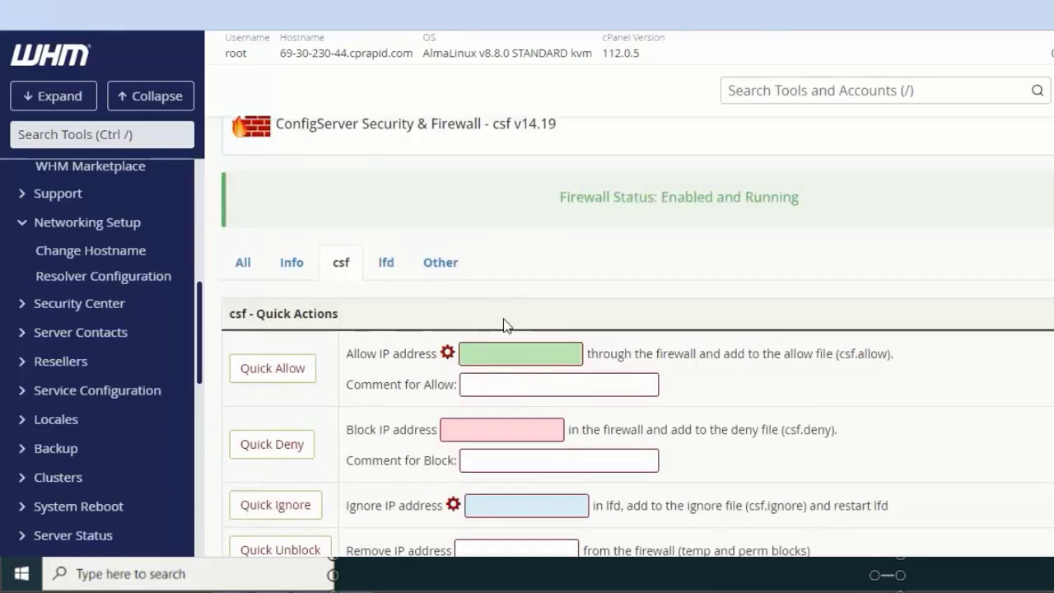
pyautogui.scroll(-3, 503, 324)
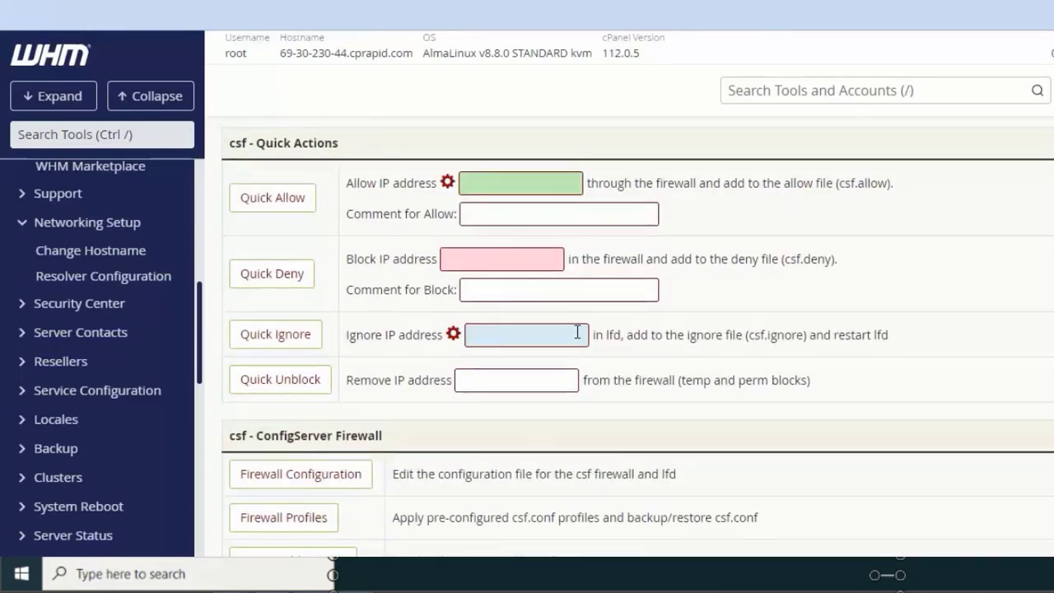
pyautogui.scroll(-10, 584, 333)
pyautogui.scroll(6, 593, 337)
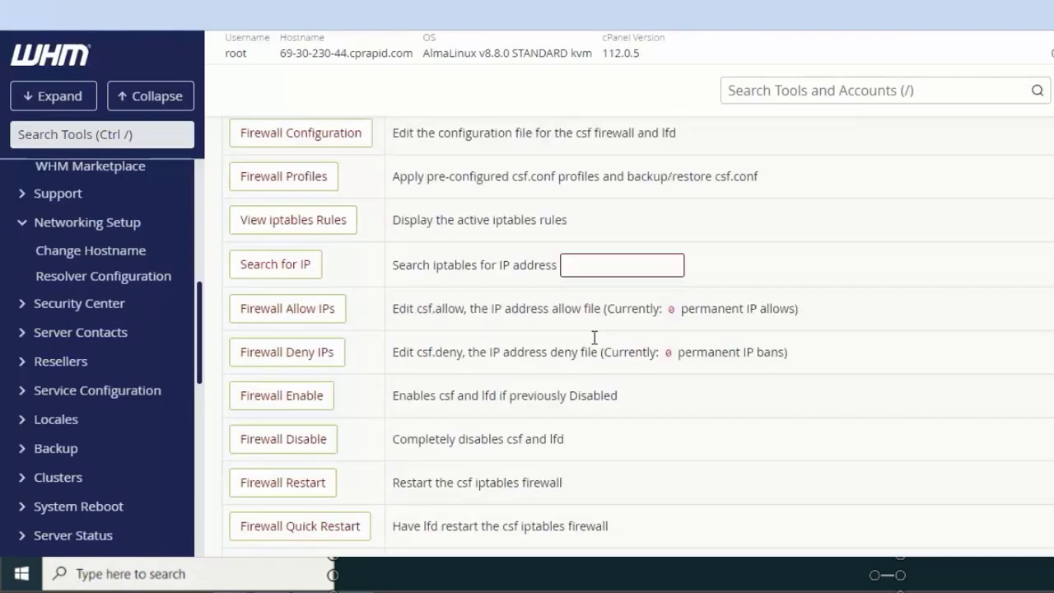
pyautogui.scroll(2, 593, 338)
pyautogui.scroll(3, 591, 335)
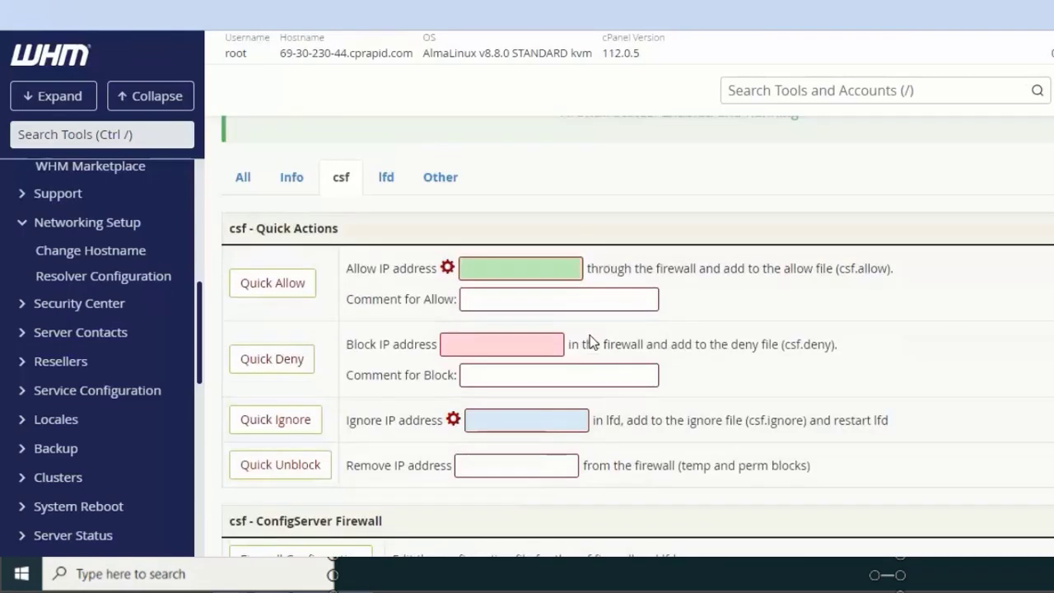
pyautogui.scroll(-1, 590, 335)
pyautogui.scroll(-3, 590, 335)
pyautogui.scroll(-2, 588, 338)
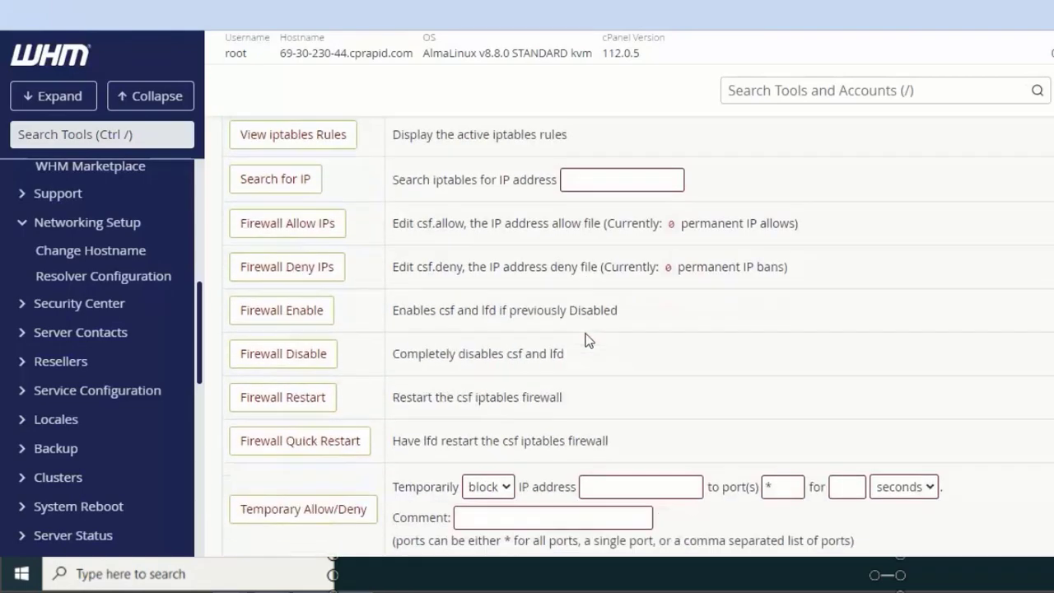
pyautogui.scroll(-6, 585, 338)
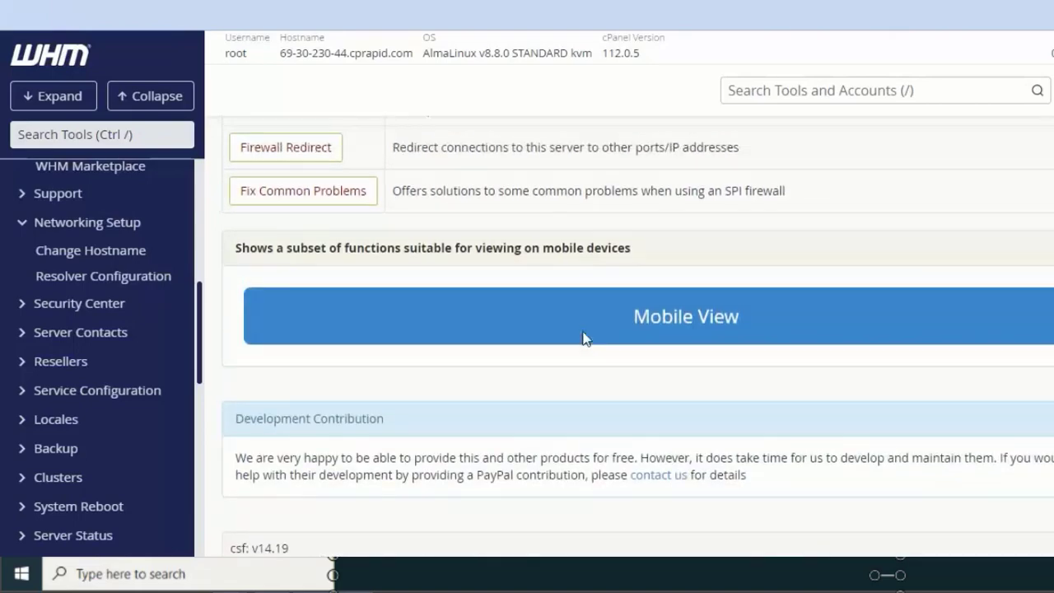
pyautogui.scroll(11, 585, 338)
pyautogui.scroll(2, 585, 338)
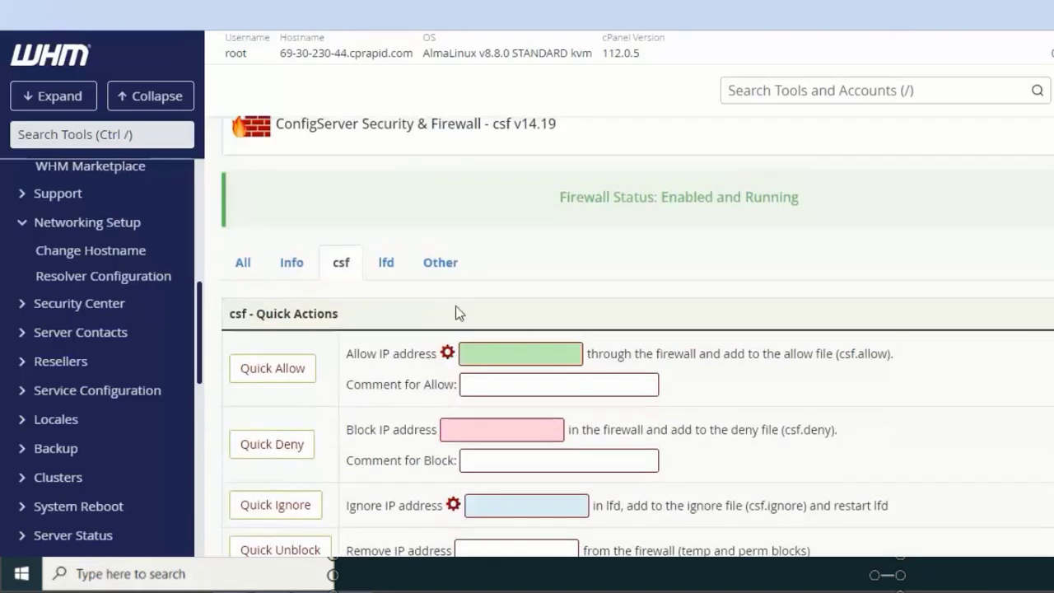
pyautogui.click(296, 261)
pyautogui.scroll(-5, 324, 276)
pyautogui.scroll(5, 328, 278)
# - Switch to the lfd tools and expand the csf.ignore file list beside Edit
pyautogui.click(386, 262)
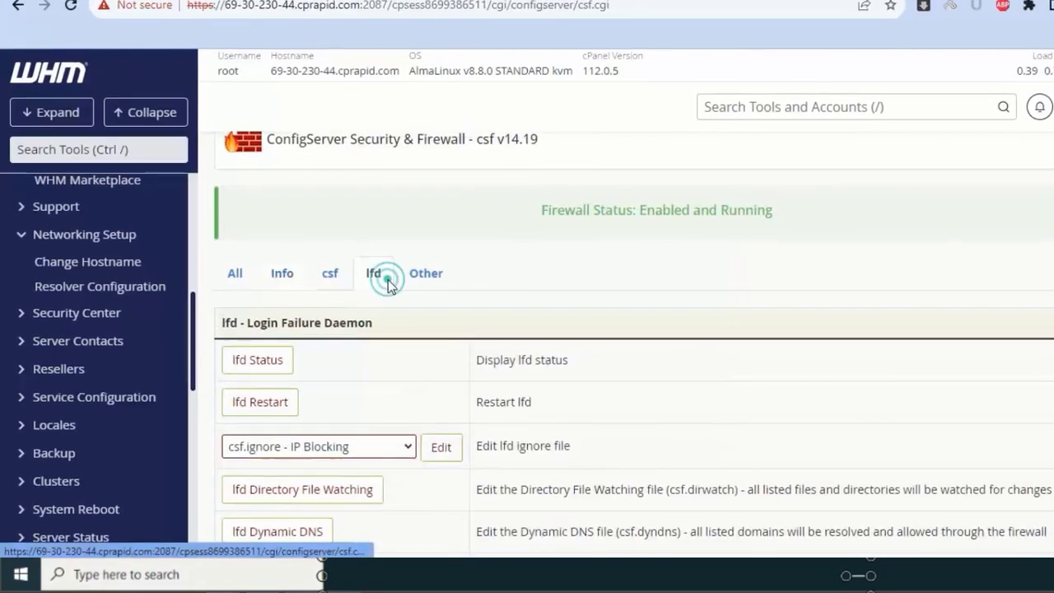
pyautogui.scroll(-1, 375, 284)
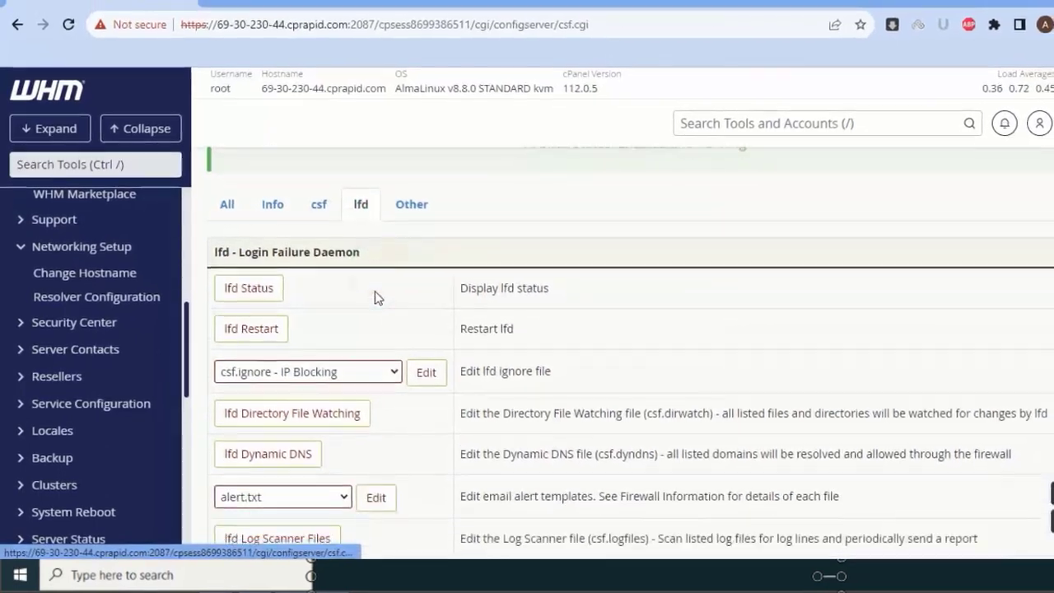
pyautogui.scroll(-2, 375, 296)
pyautogui.click(269, 213)
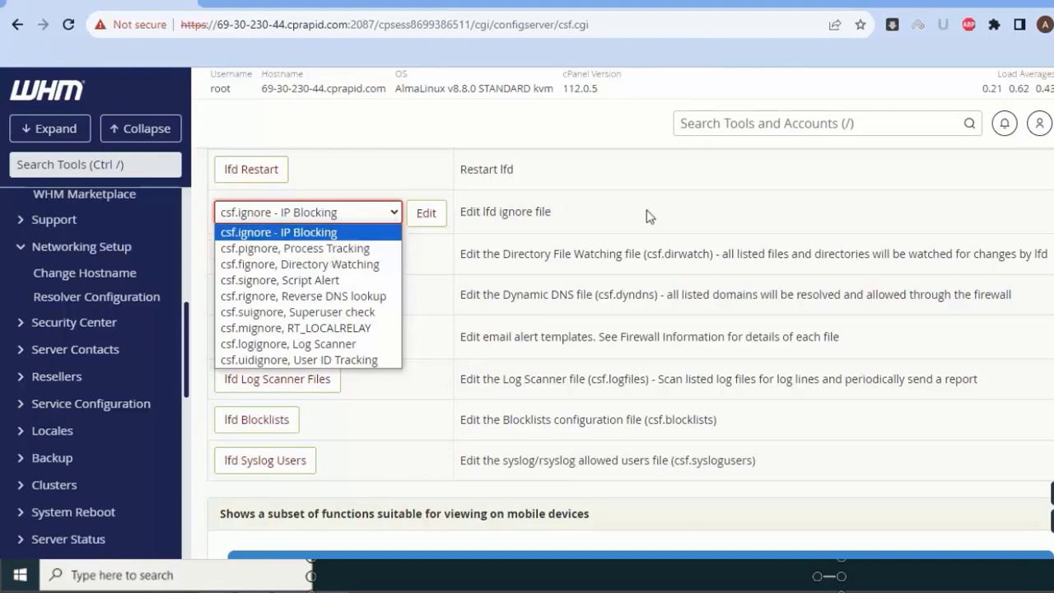
# - Close the ignore-file list unchanged and return to the csf quick actions
pyautogui.click(683, 209)
pyautogui.scroll(5, 322, 250)
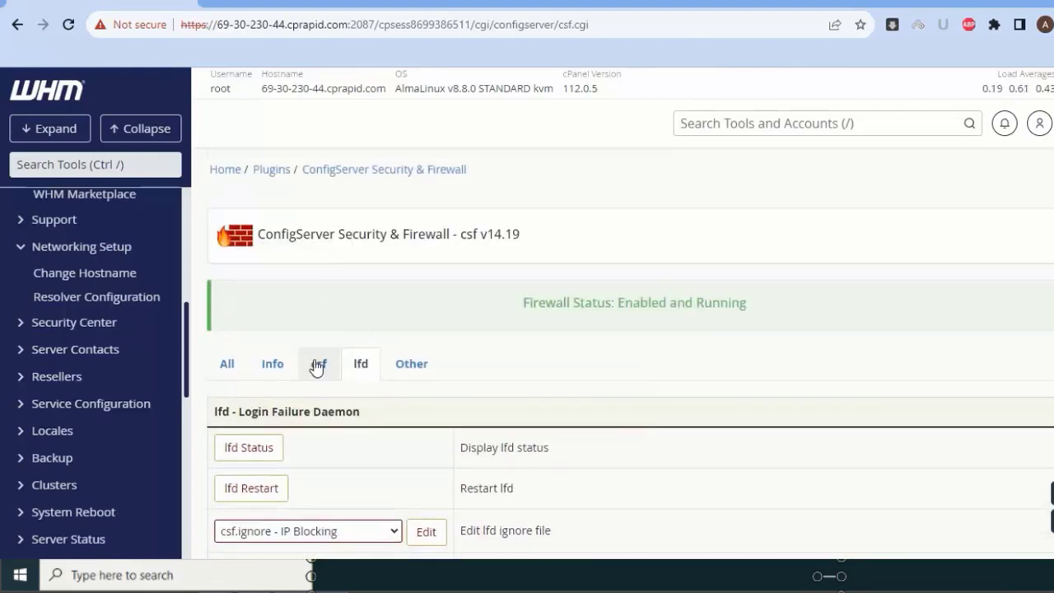
pyautogui.click(318, 366)
pyautogui.scroll(-2, 510, 412)
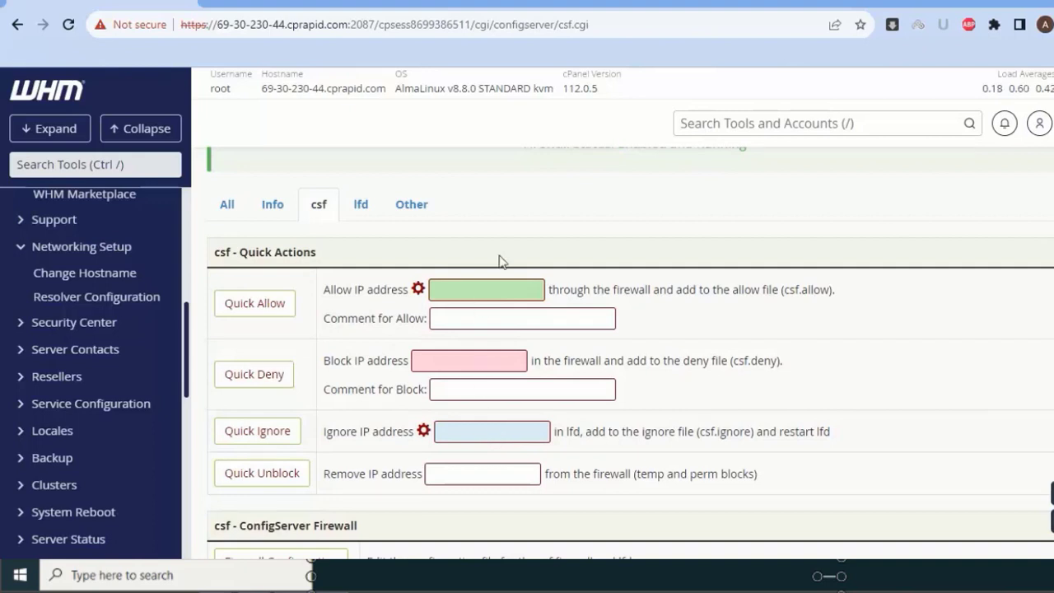
# - Submit Quick Deny with an empty Block IP field, get the invalid IP error, and go back
pyautogui.click(422, 360)
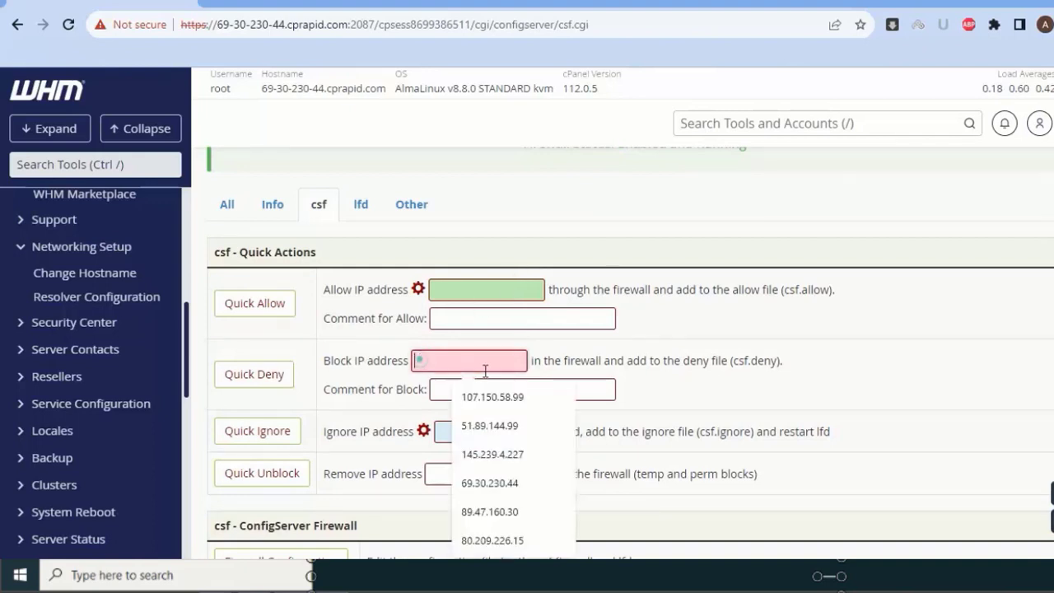
pyautogui.click(596, 353)
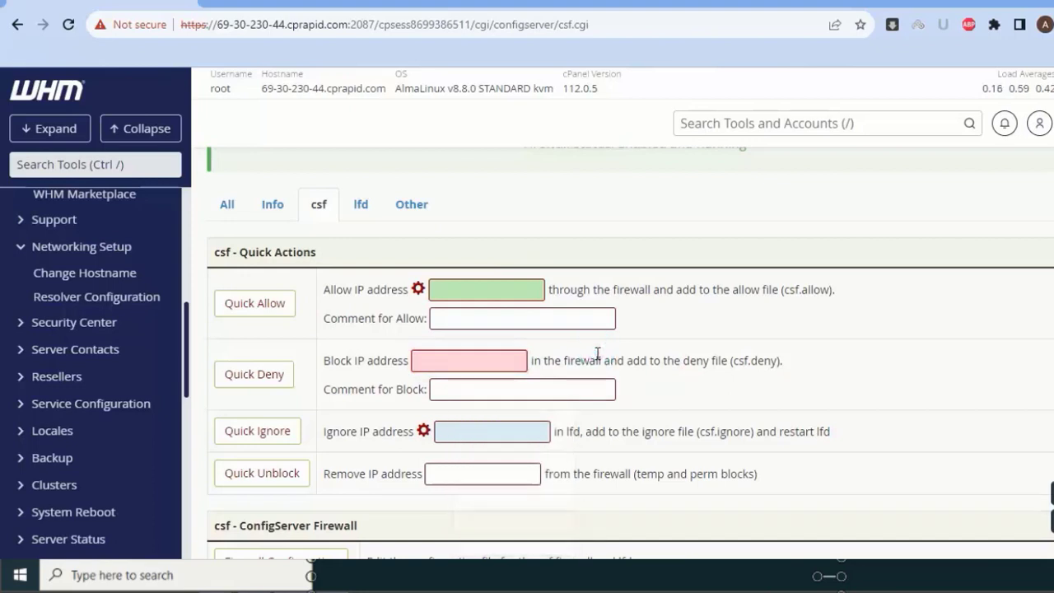
pyautogui.click(282, 387)
pyautogui.click(282, 387)
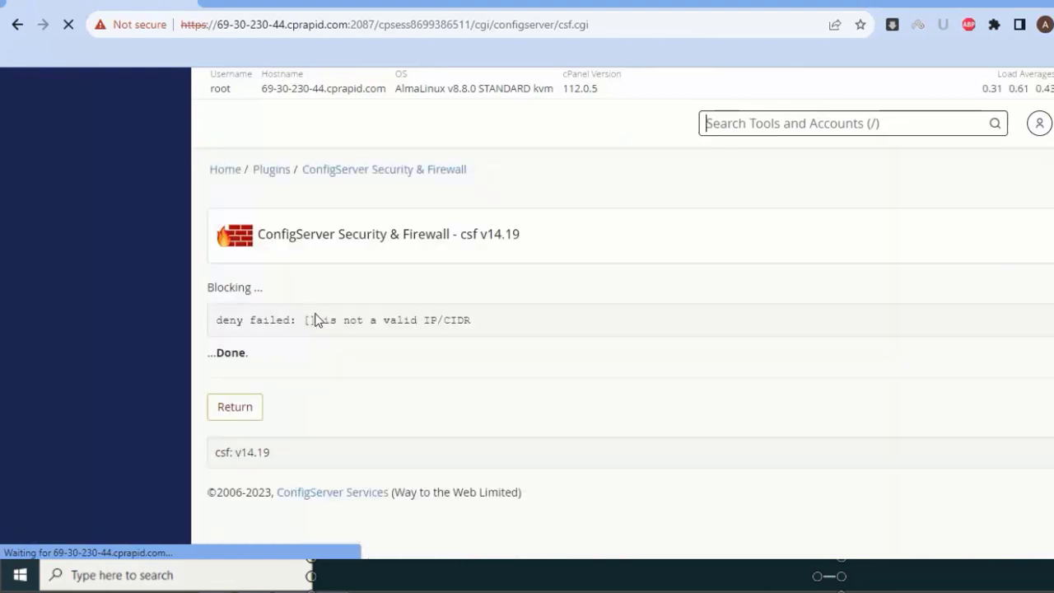
pyautogui.click(241, 407)
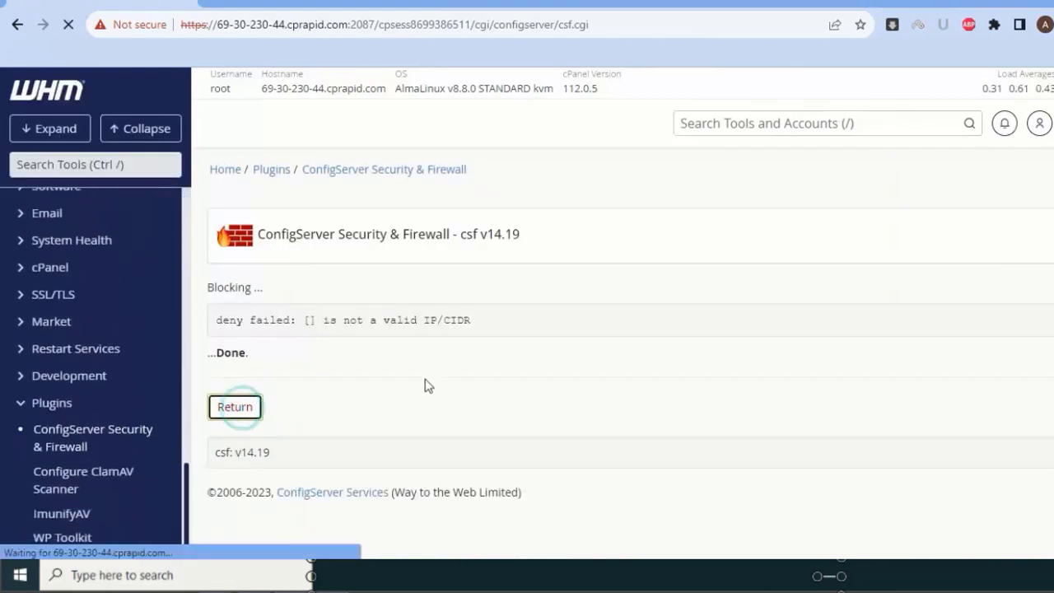
pyautogui.scroll(-3, 309, 272)
pyautogui.scroll(3, 299, 313)
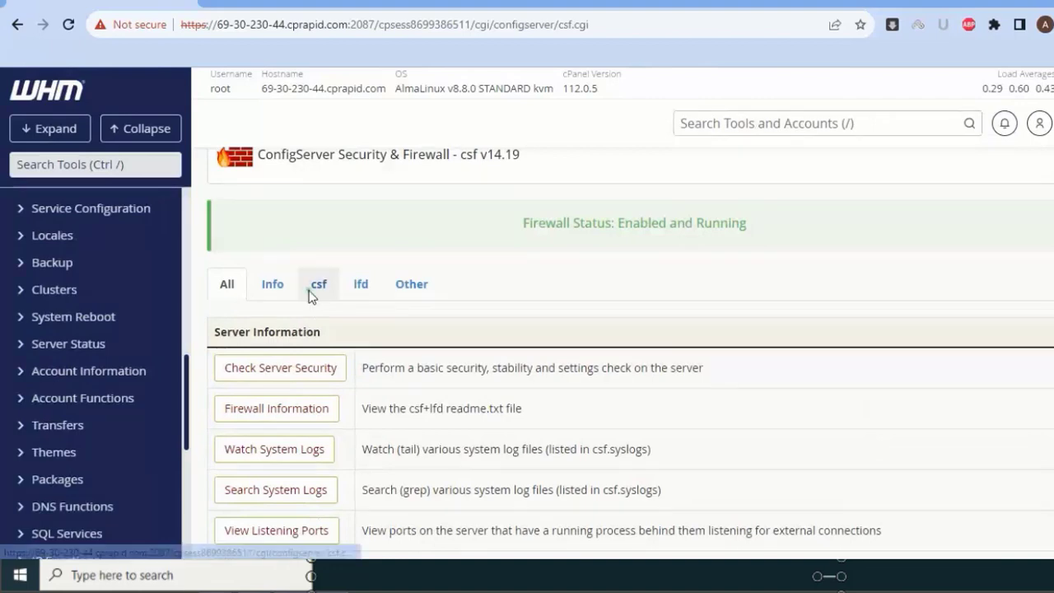
# - Show the csf quick actions again and select the Block IP and comment fields
pyautogui.click(318, 284)
pyautogui.click(446, 277)
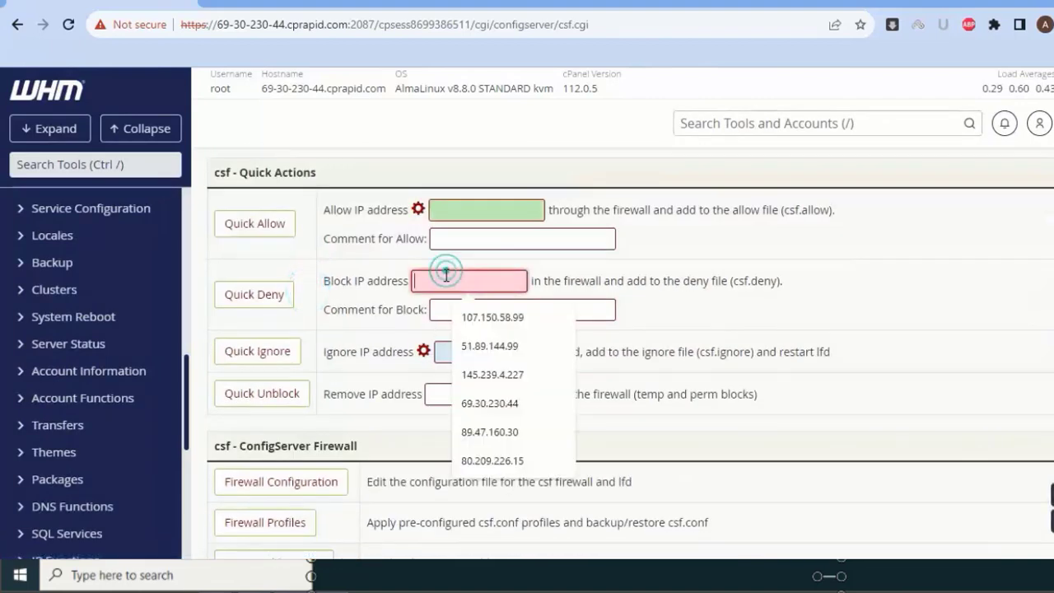
pyautogui.click(432, 318)
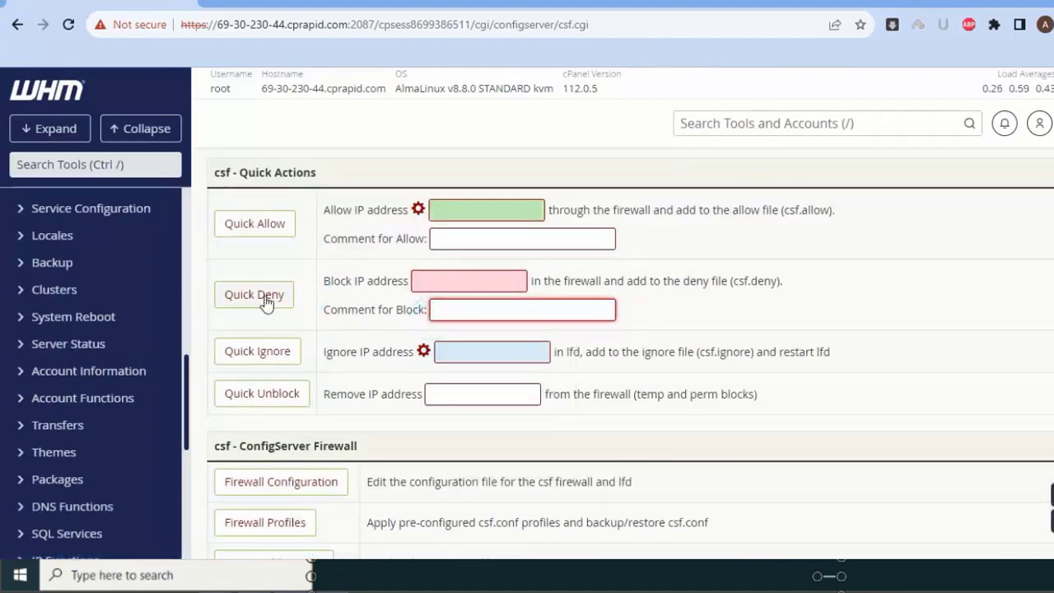
# - Switch back to the lfd (Login Failure Daemon) tools
pyautogui.scroll(-15, 506, 344)
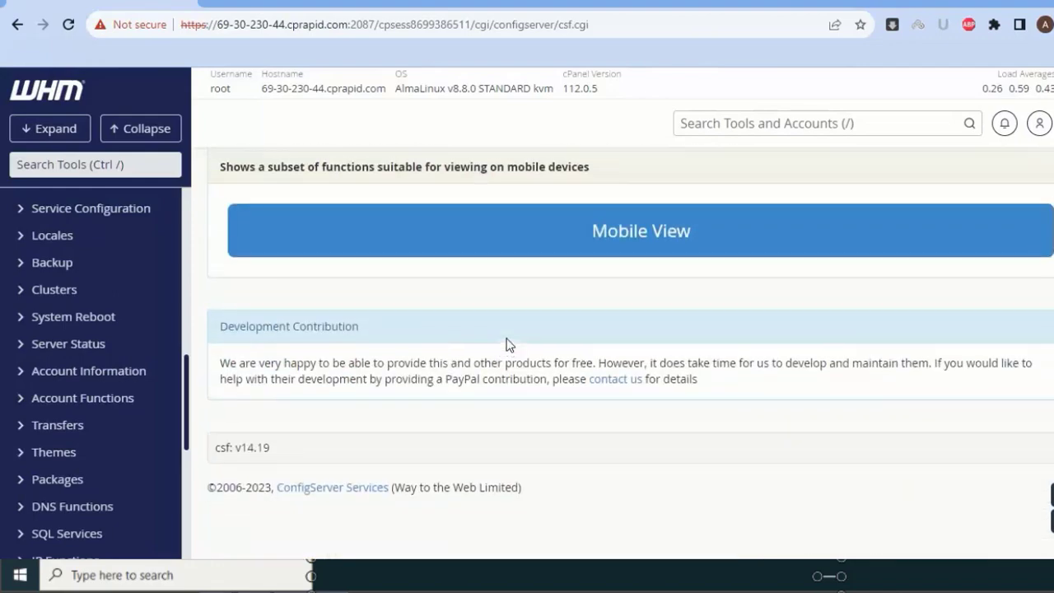
pyautogui.scroll(5, 506, 344)
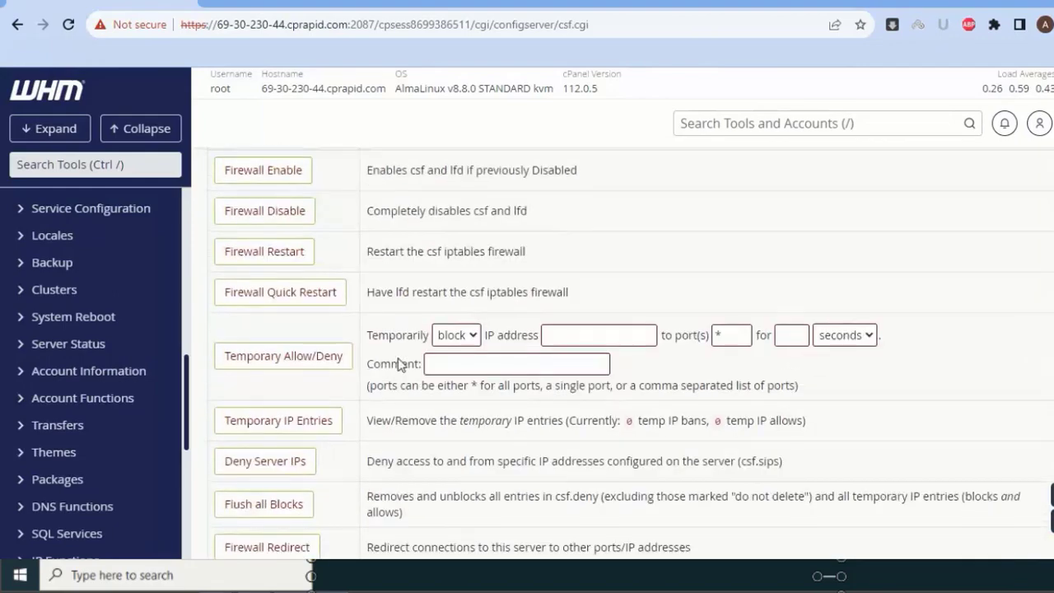
pyautogui.scroll(7, 398, 362)
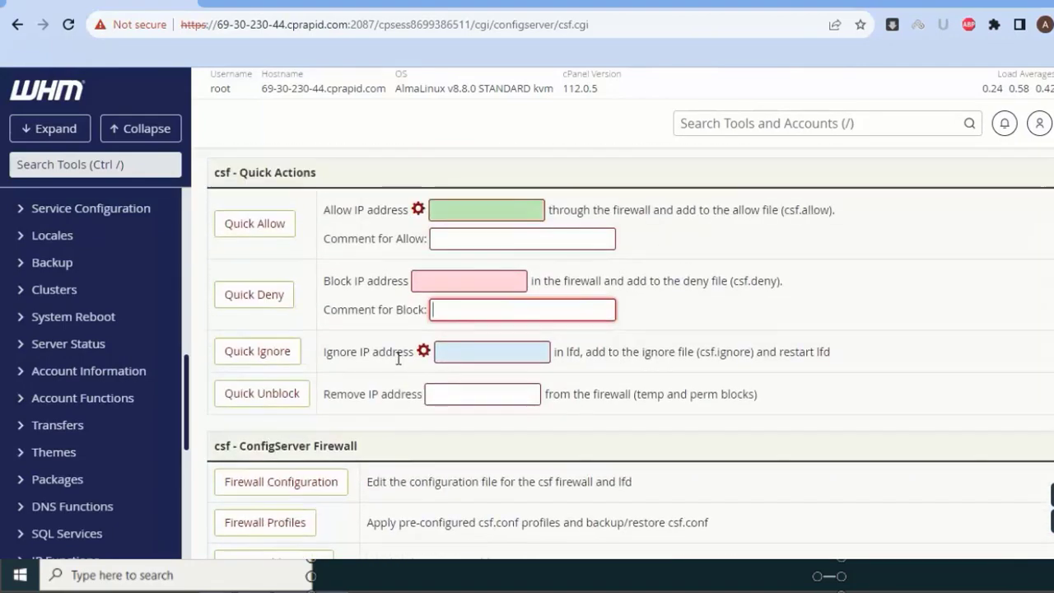
pyautogui.scroll(1, 398, 362)
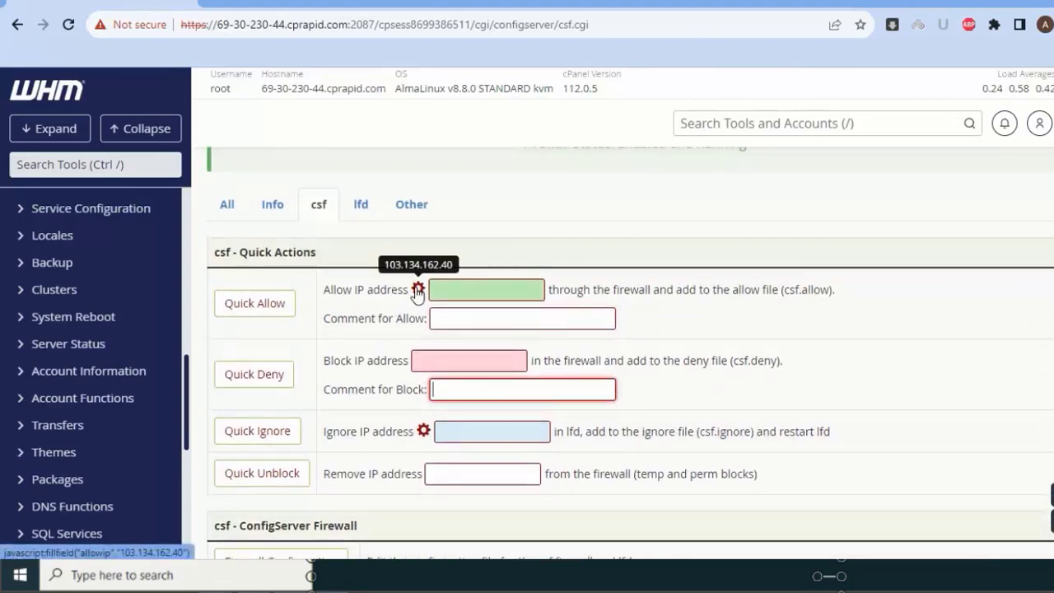
pyautogui.click(365, 209)
pyautogui.scroll(-1, 362, 247)
# - Choose csf.ignore - IP Blocking and load it for editing
pyautogui.click(358, 292)
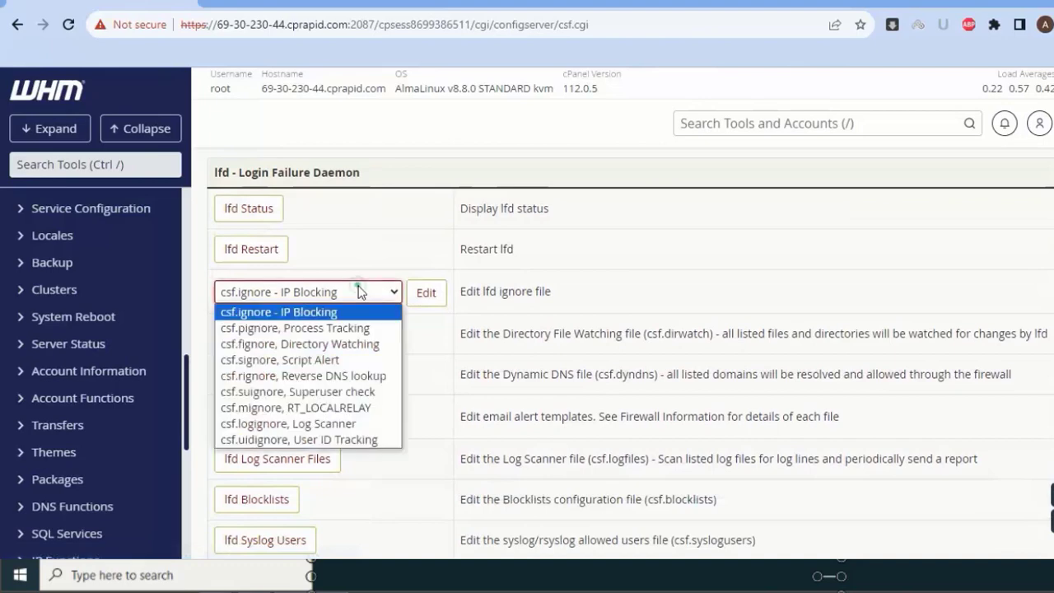
pyautogui.click(289, 308)
pyautogui.click(425, 294)
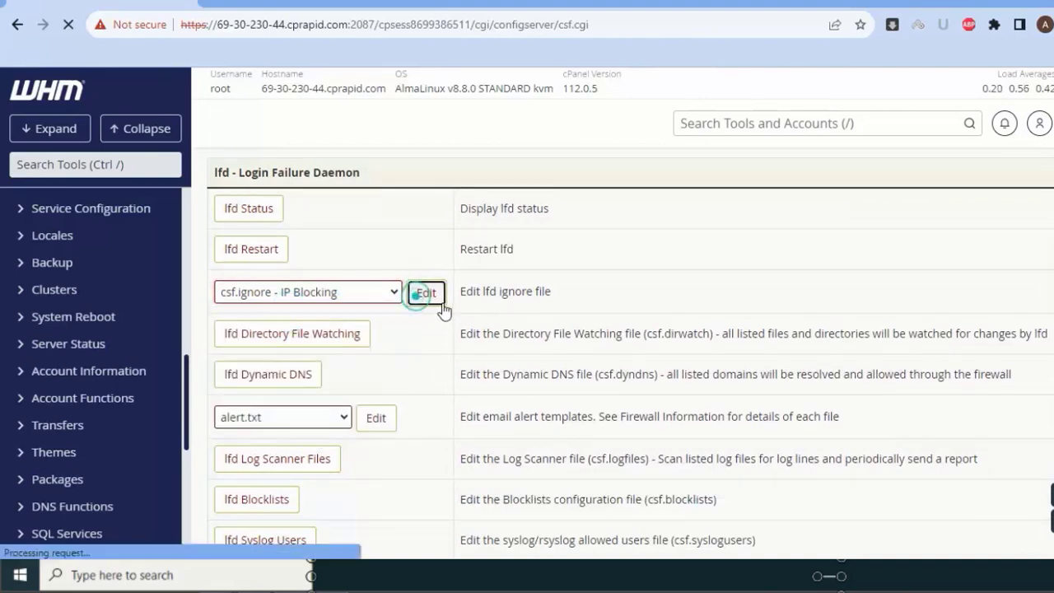
# - Append the home IP with comment '#this is my home ip address', save, and restart lfd
pyautogui.scroll(-5, 492, 264)
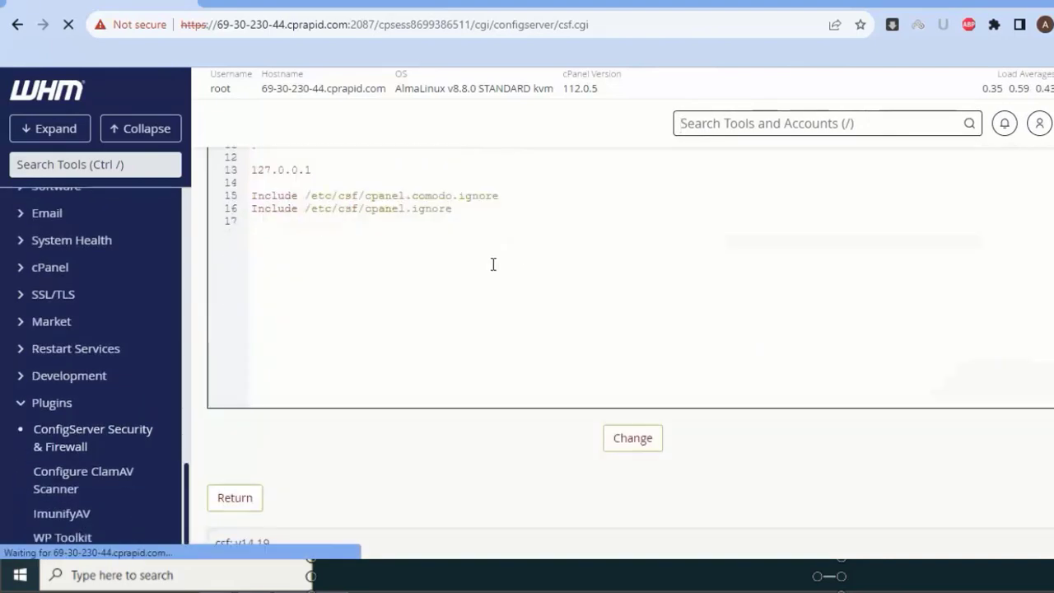
pyautogui.click(320, 239)
pyautogui.press('Return')
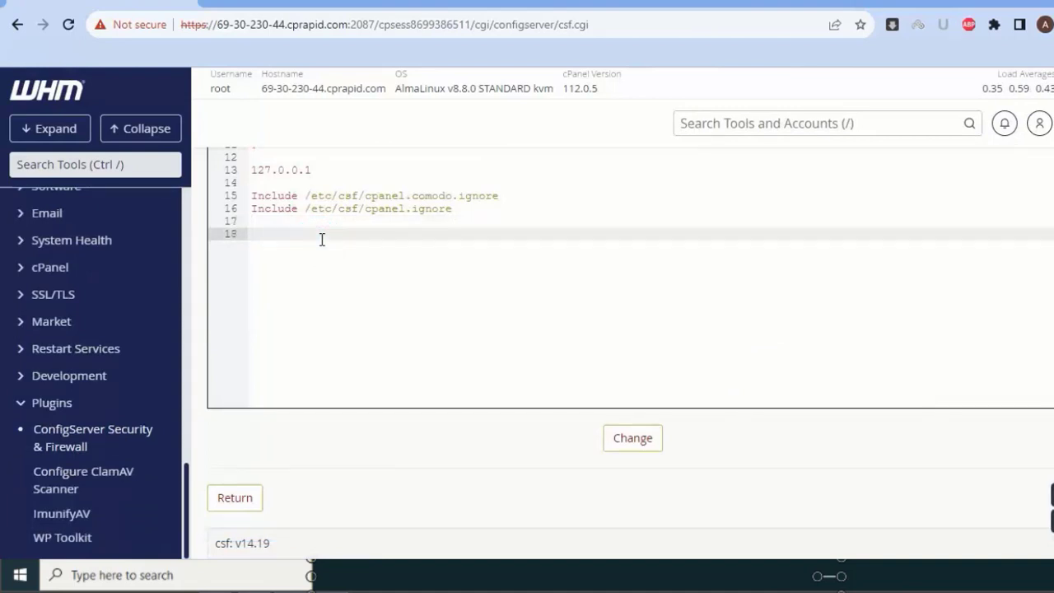
pyautogui.write('103.203.2023.')
pyautogui.press('BackSpace')
pyautogui.press('BackSpace')
pyautogui.press('BackSpace')
pyautogui.write('3.202.2')
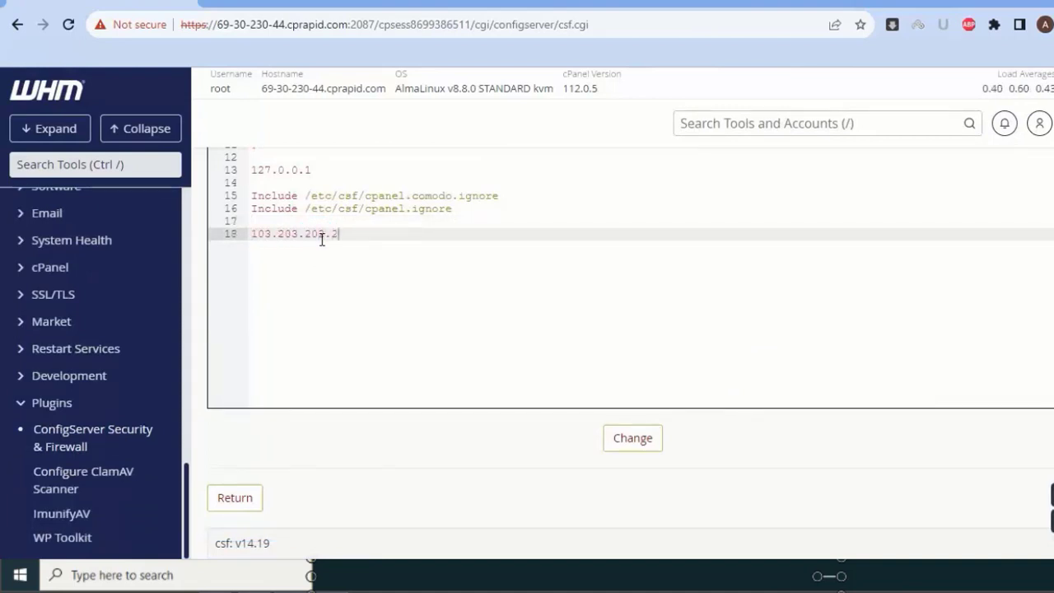
pyautogui.write('0 #this is my home ip address.')
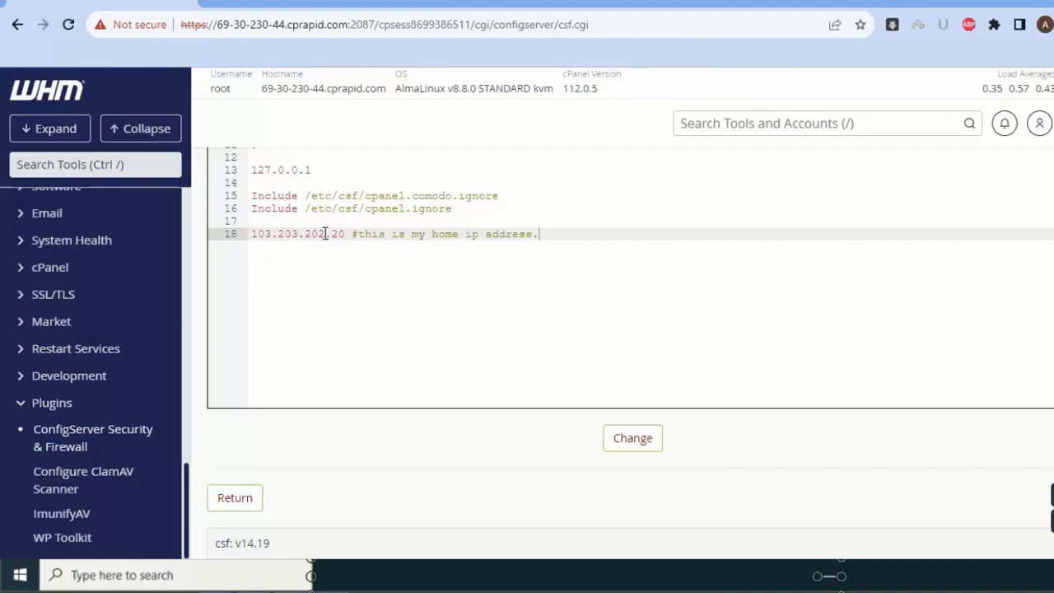
pyautogui.click(631, 439)
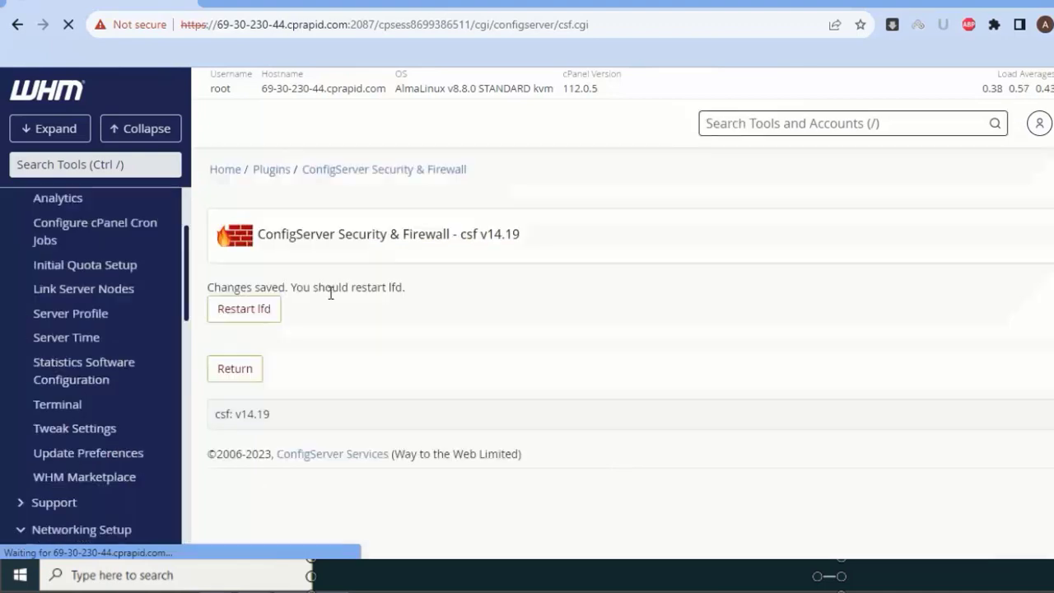
pyautogui.click(259, 312)
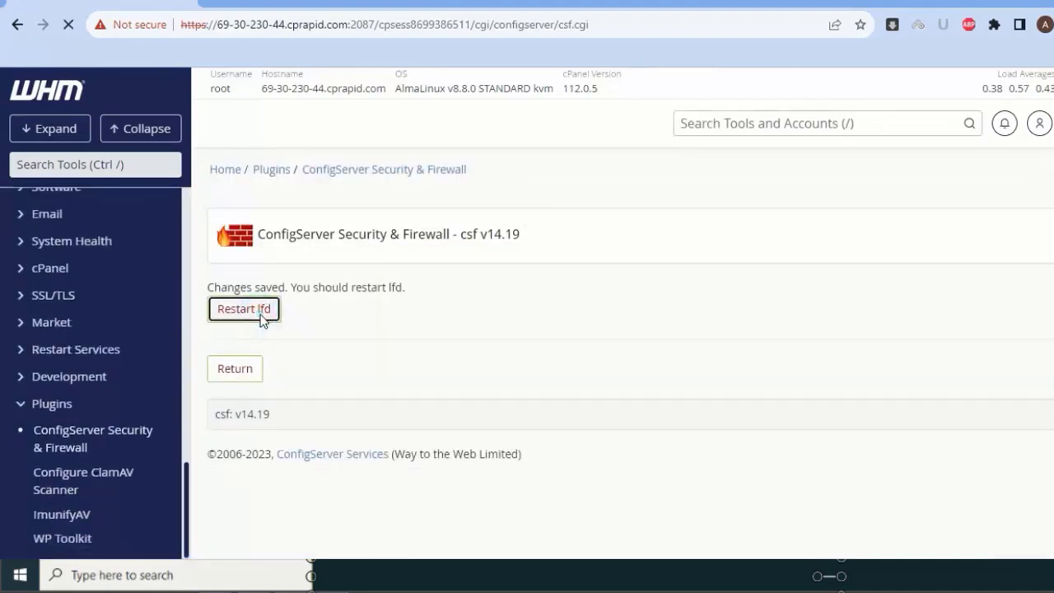